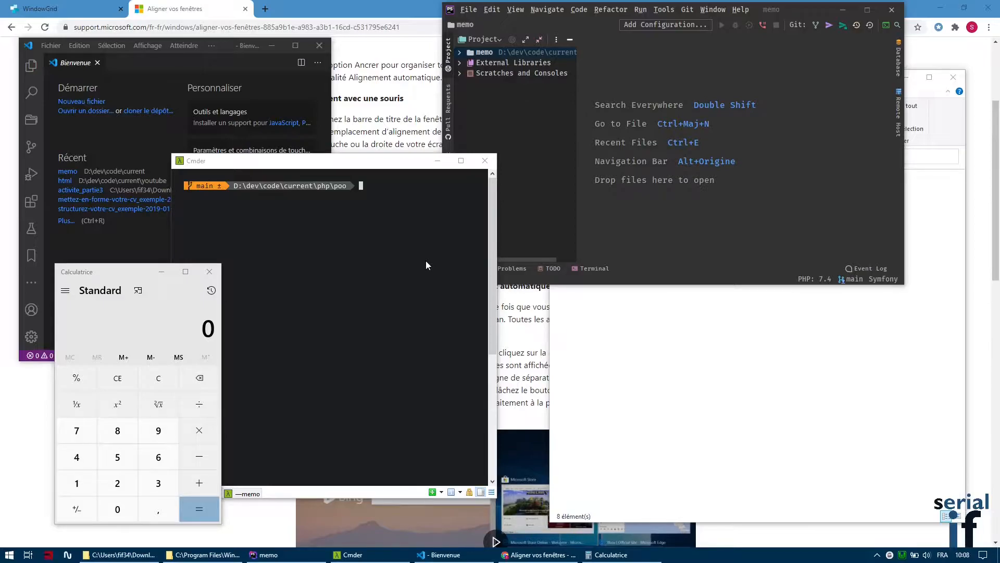
Bring the browser forward and read the "Aligner vos fenêtres" article's sections on aligning windows by mouse and keyboard.
{"action": "left_click", "coordinate": [406, 89]}
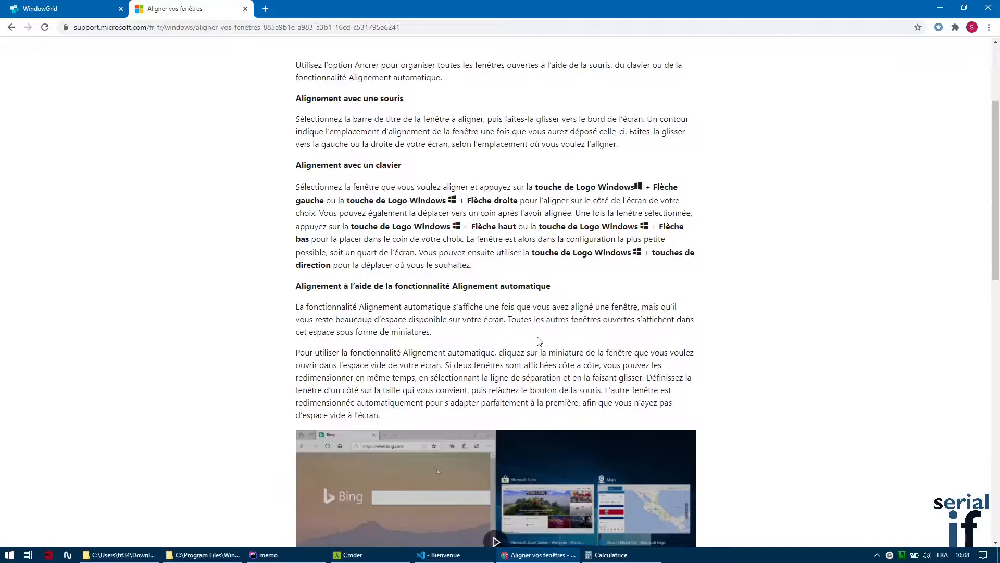
{"action": "scroll", "coordinate": [539, 341], "scroll_direction": "up", "scroll_amount": 1}
{"action": "scroll", "coordinate": [539, 342], "scroll_direction": "up", "scroll_amount": 2}
{"action": "scroll", "coordinate": [437, 189], "scroll_direction": "down", "scroll_amount": 2}
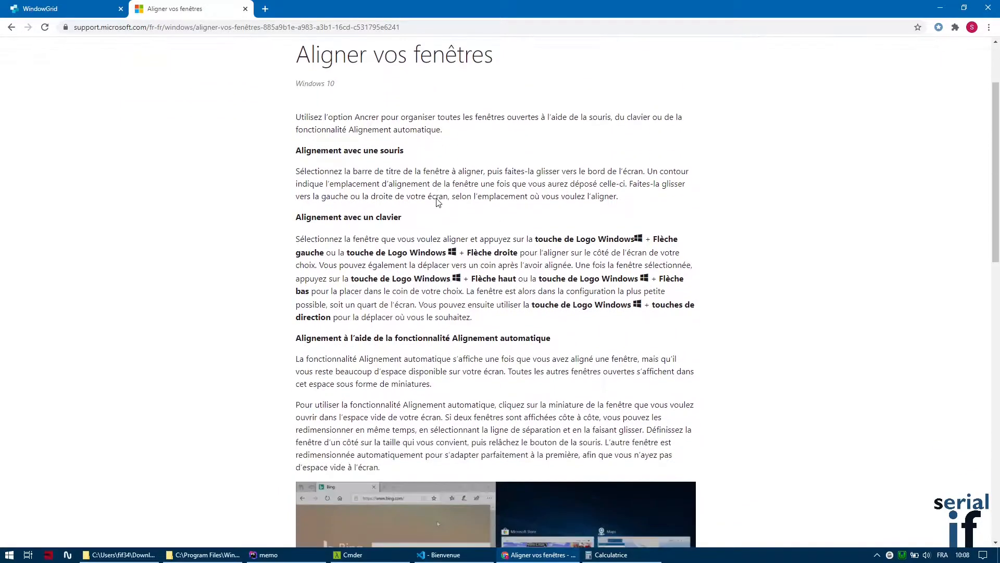
{"action": "scroll", "coordinate": [223, 157], "scroll_direction": "up", "scroll_amount": 2}
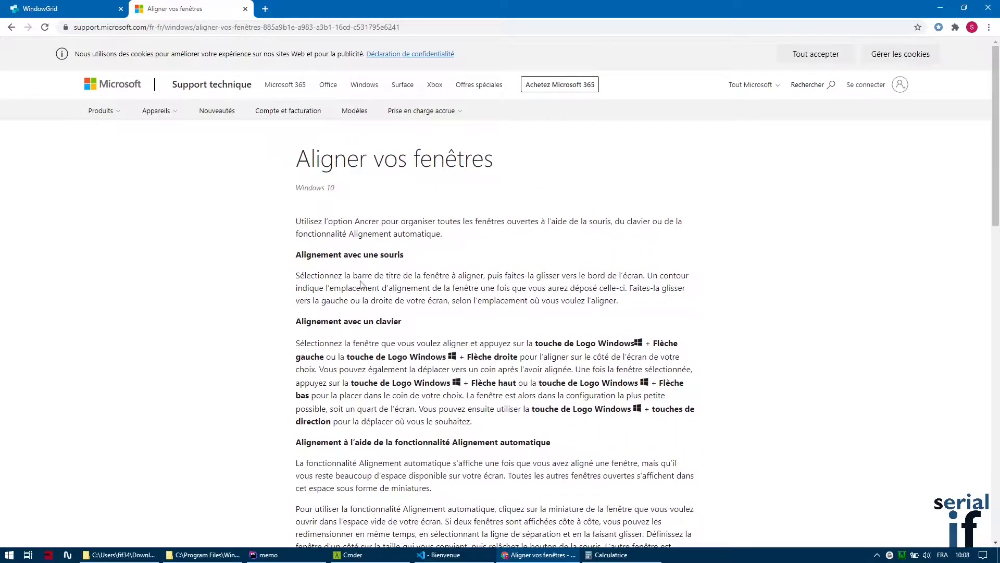
{"action": "scroll", "coordinate": [545, 240], "scroll_direction": "down", "scroll_amount": 2}
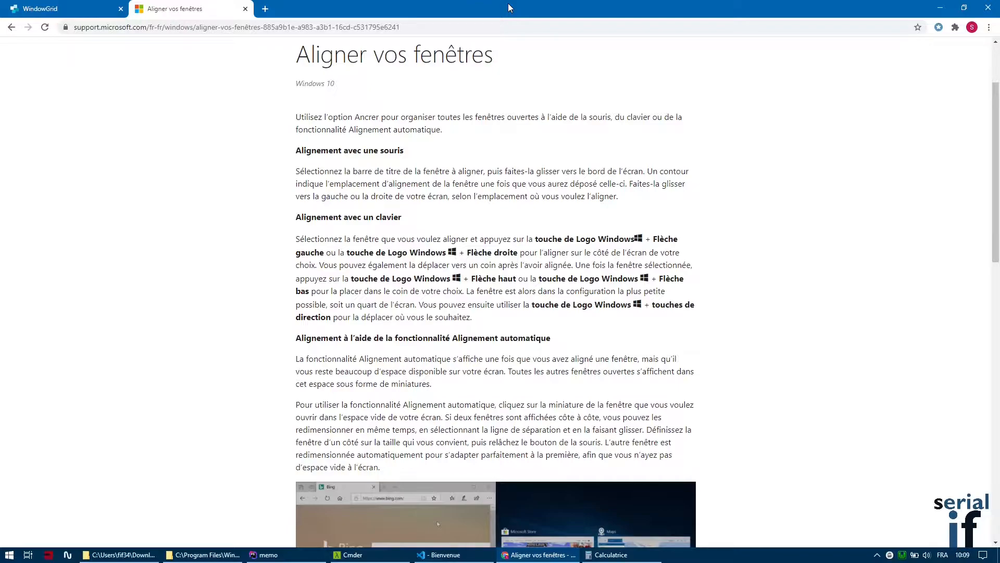
Snap the browser window showing the alignment article to the right half of the screen.
{"action": "key", "text": "super+Right"}
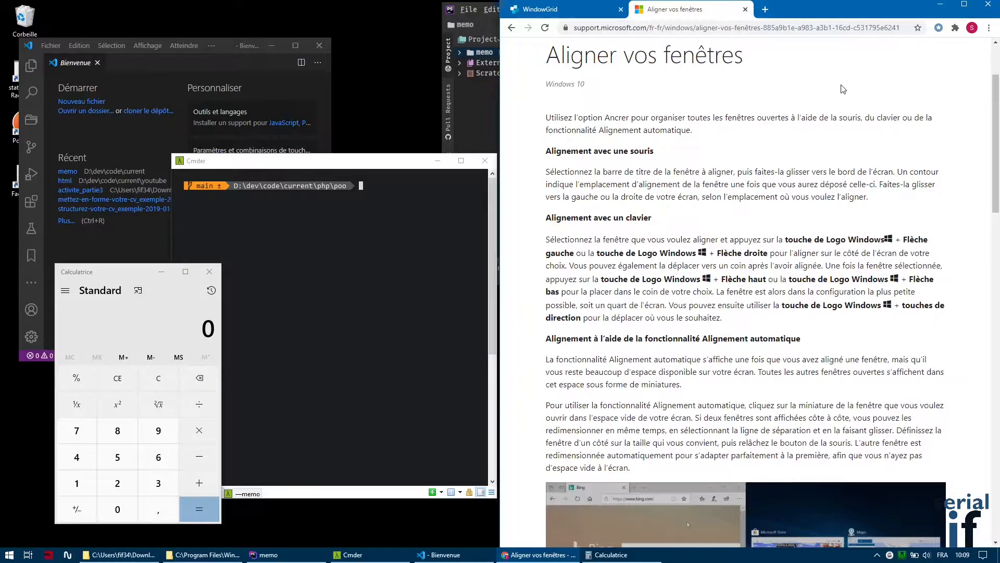
{"action": "key", "text": "super"}
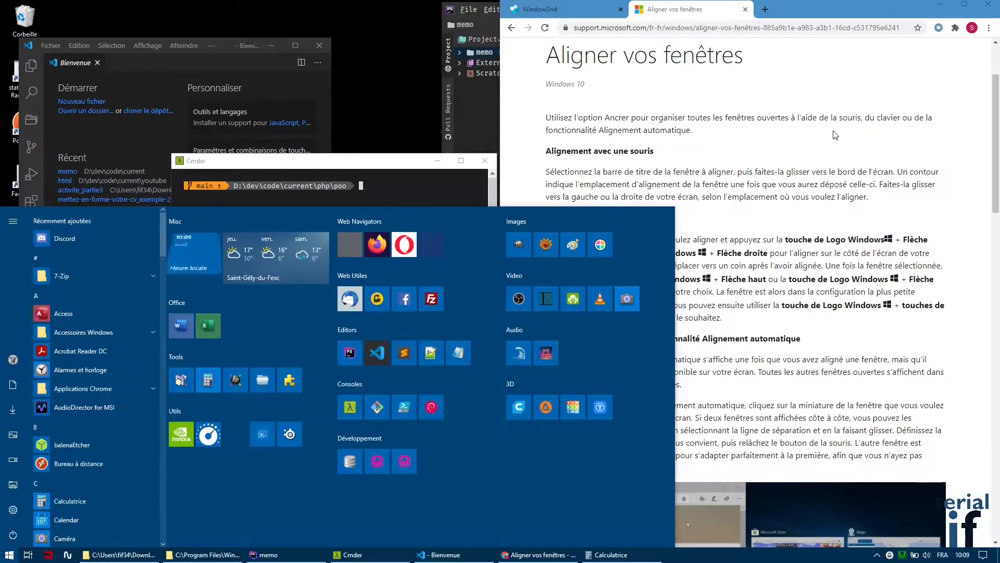
{"action": "key", "text": "super"}
Cycle the browser window through the left, right, upper and lower snap positions, and minimize it.
{"action": "key", "text": "super+Left"}
{"action": "key", "text": "super+Down"}
{"action": "key", "text": "super+Up"}
{"action": "key", "text": "super+Up"}
{"action": "key", "text": "super+Up"}
{"action": "key", "text": "super+Right"}
{"action": "key", "text": "super+Left"}
{"action": "key", "text": "super+Right"}
{"action": "key", "text": "super+Up"}
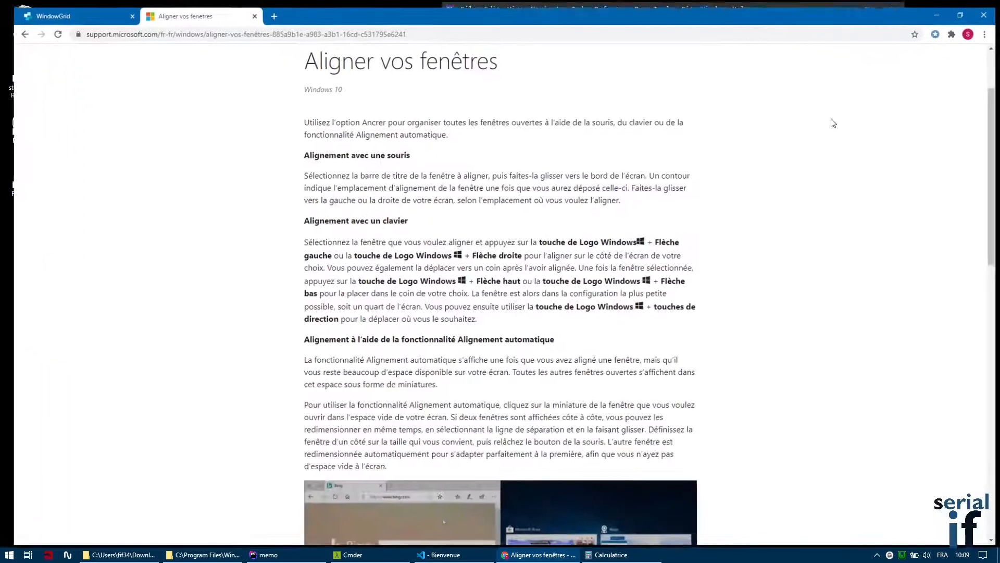
{"action": "key", "text": "super+Down"}
{"action": "key", "text": "super+Down"}
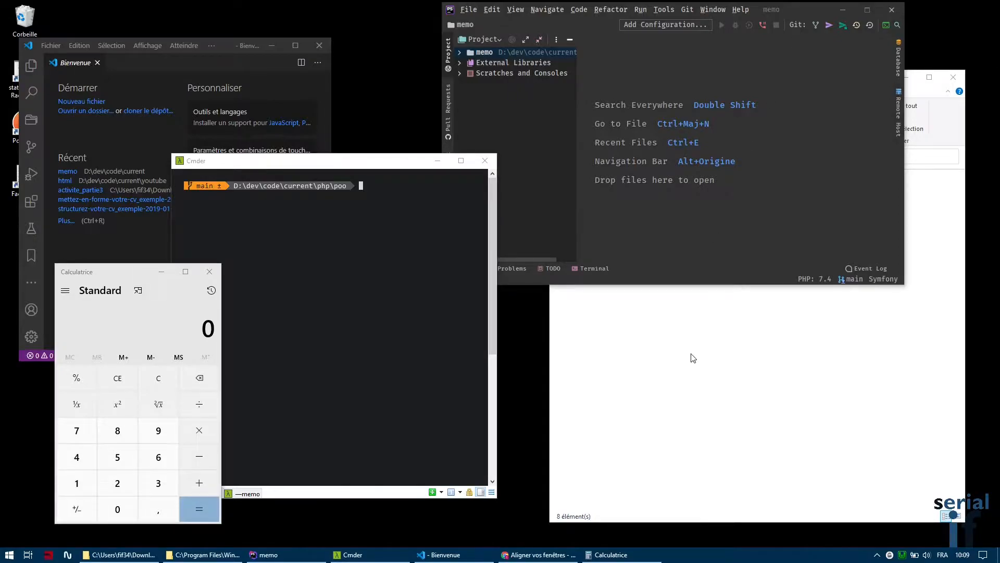
Snap the browser to the right half with Cmder filling the left half, and shift their shared border slightly left.
{"action": "left_click", "coordinate": [537, 554]}
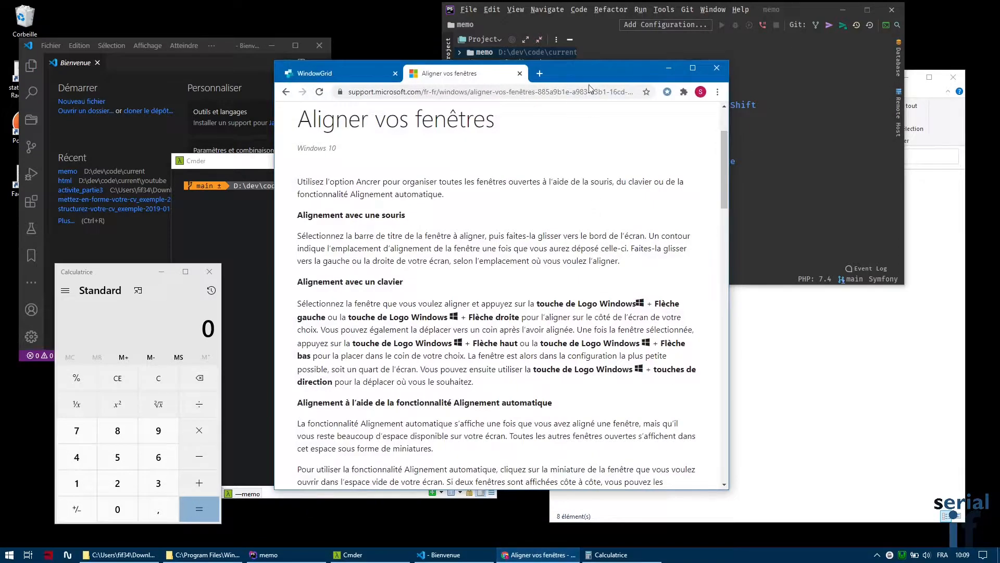
{"action": "key", "text": "super+Right"}
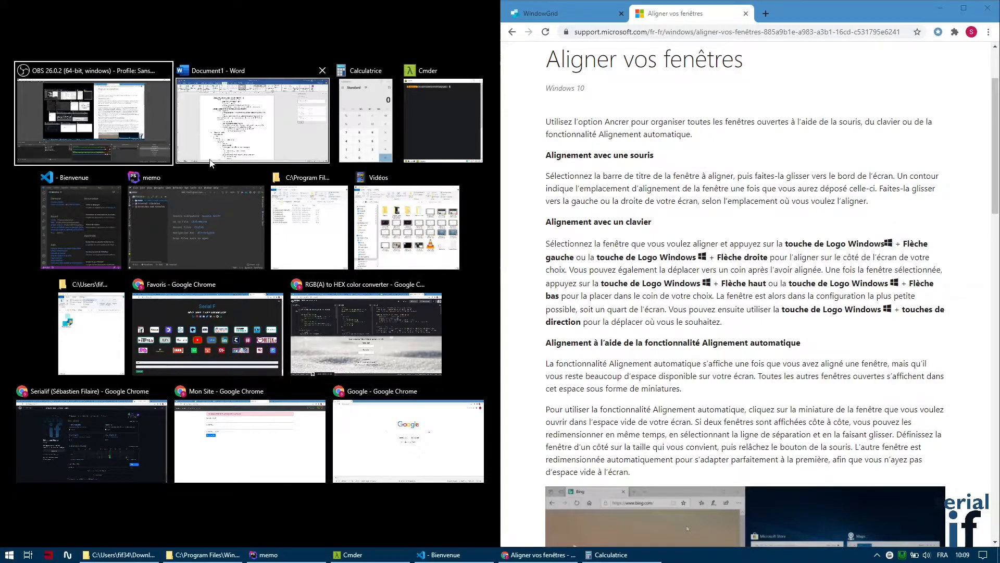
{"action": "left_click", "coordinate": [438, 146]}
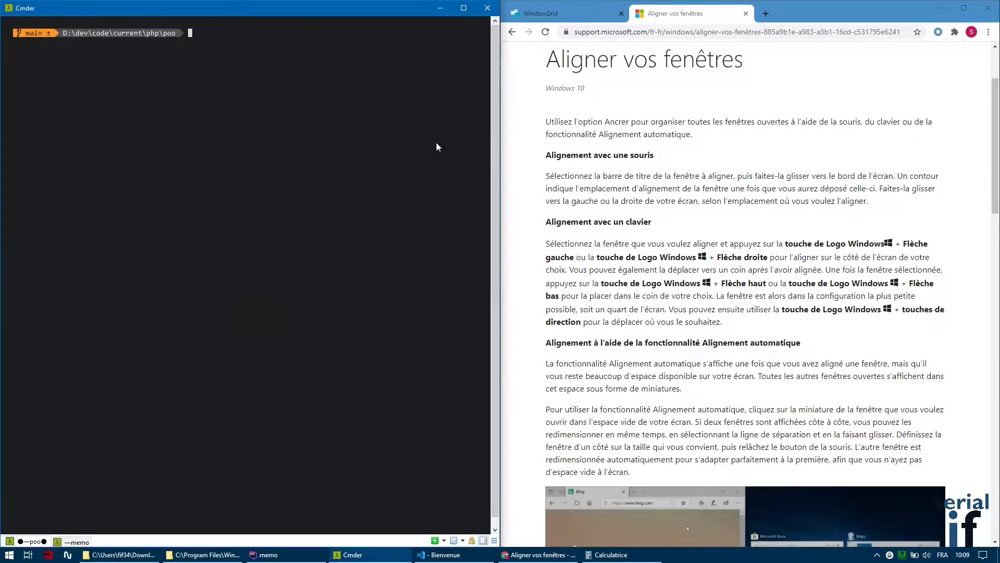
{"action": "left_click_drag", "start_coordinate": [500, 179], "coordinate": [495, 247]}
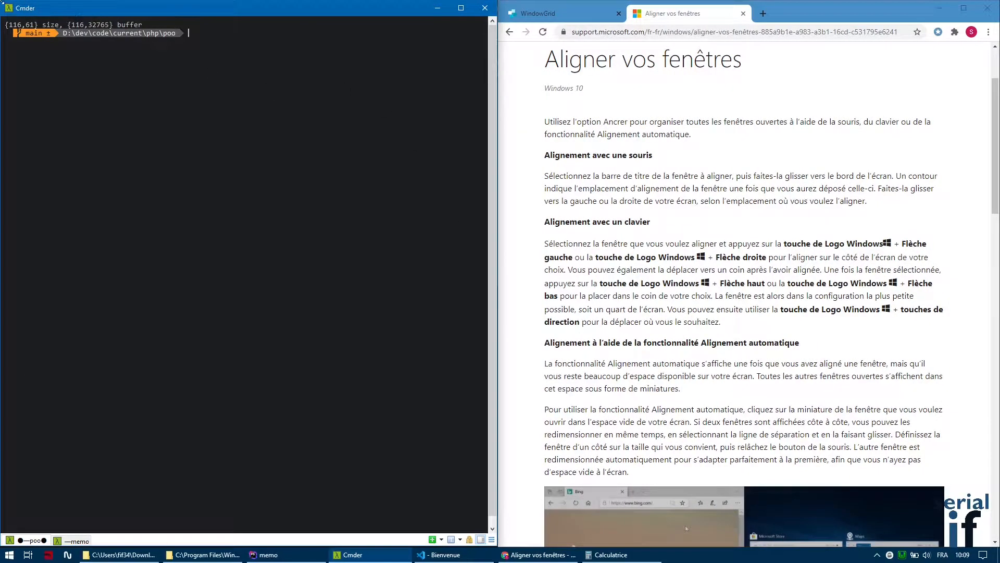
Return Cmder to a floating window placed slightly higher and further left, and maximize the browser.
{"action": "key", "text": "super+Down"}
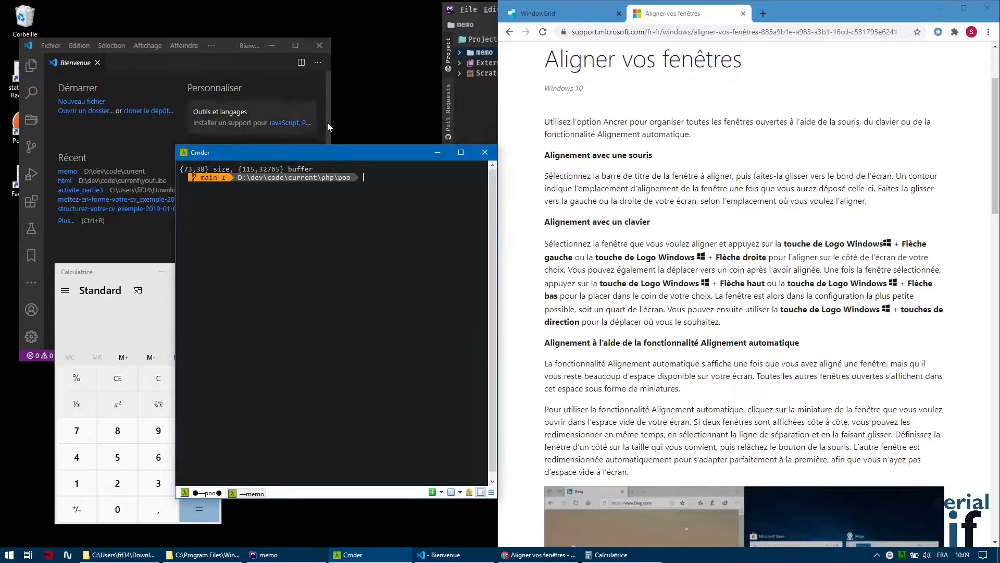
{"action": "left_click_drag", "start_coordinate": [347, 154], "coordinate": [327, 111]}
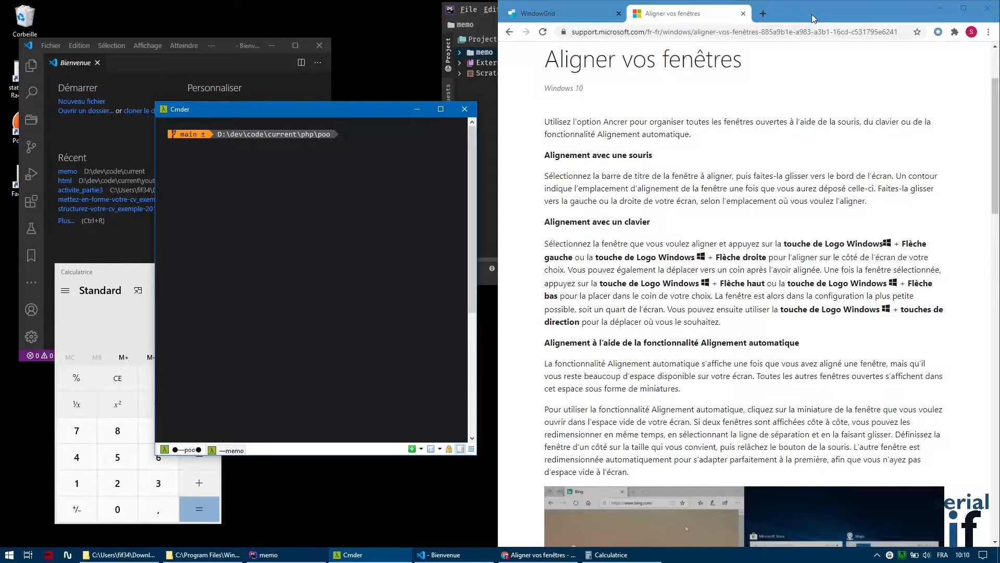
{"action": "key", "text": "super+Down"}
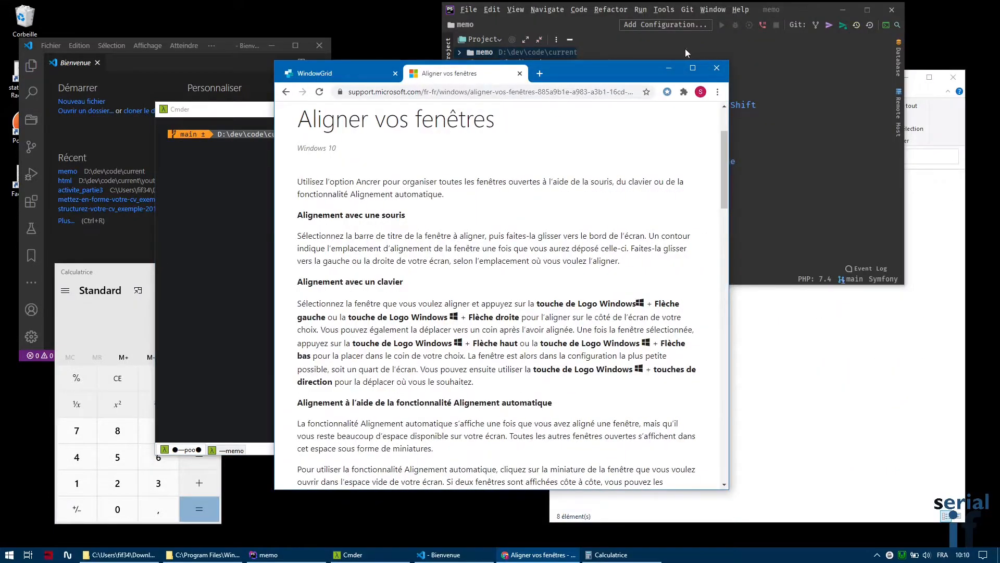
{"action": "key", "text": "super+Up"}
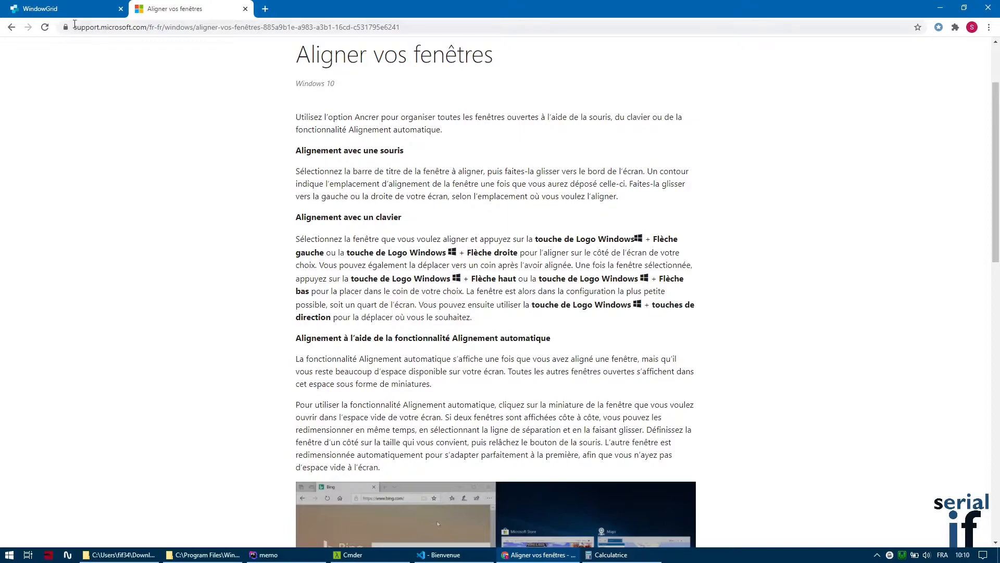
Review the overview and features on the WindowGrid page and download WindowGrid_1.3.1.1.zip.
{"action": "left_click", "coordinate": [57, 9]}
{"action": "scroll", "coordinate": [415, 293], "scroll_direction": "up", "scroll_amount": 4}
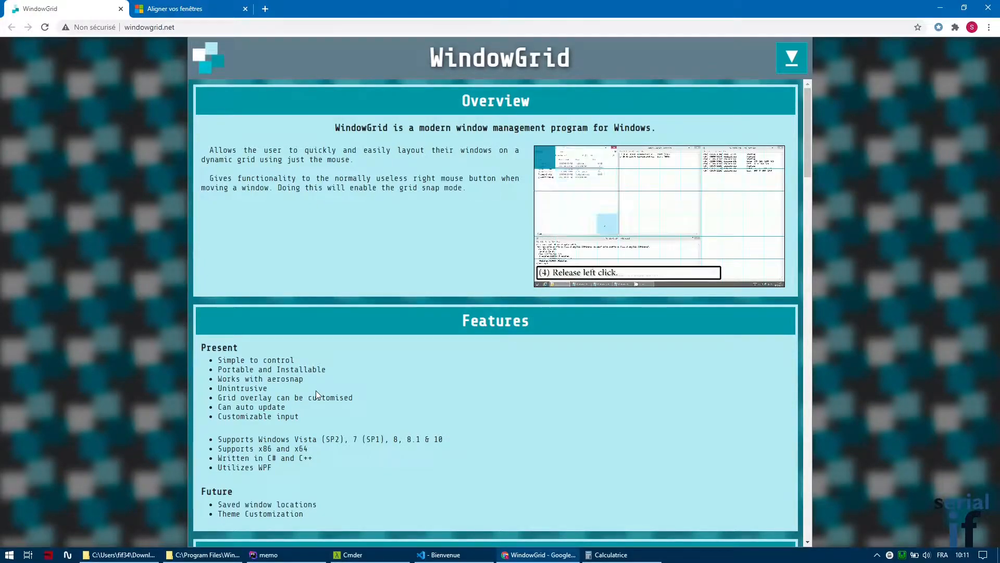
{"action": "scroll", "coordinate": [435, 317], "scroll_direction": "down", "scroll_amount": 5}
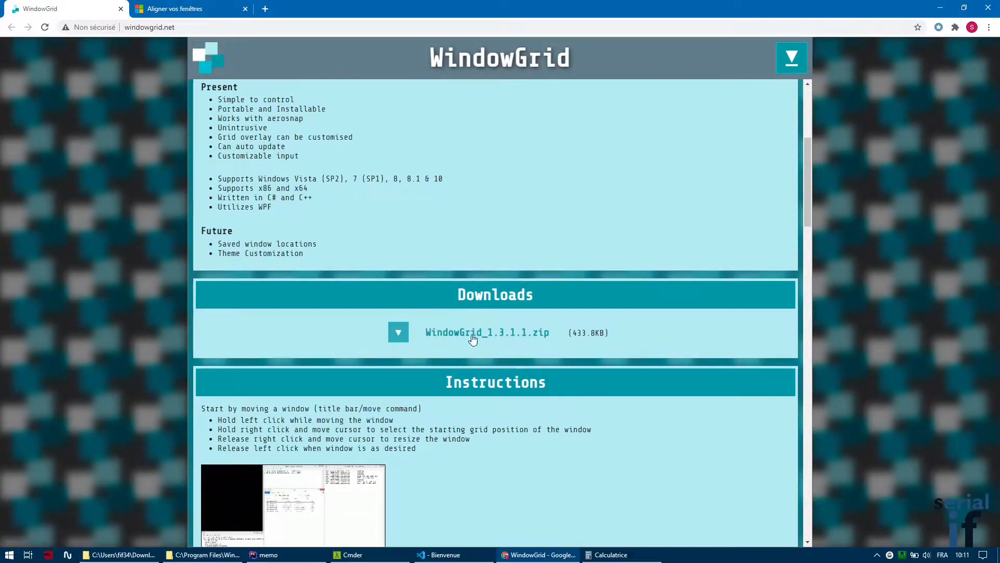
{"action": "left_click", "coordinate": [499, 342]}
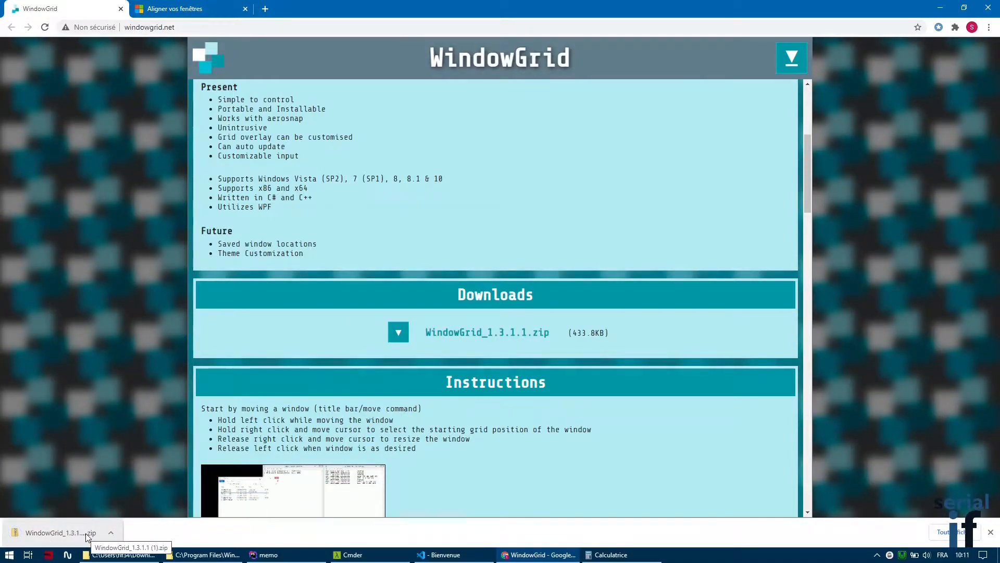
View the extracted WindowGrid.exe in its Downloads folder, and dismiss the browser's download notice.
{"action": "left_click", "coordinate": [138, 556]}
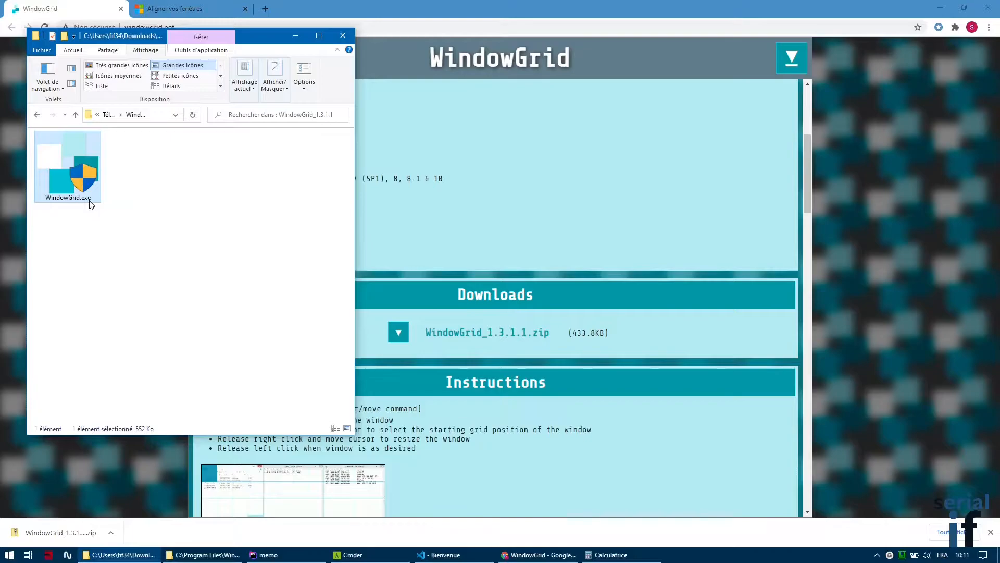
{"action": "left_click", "coordinate": [580, 183]}
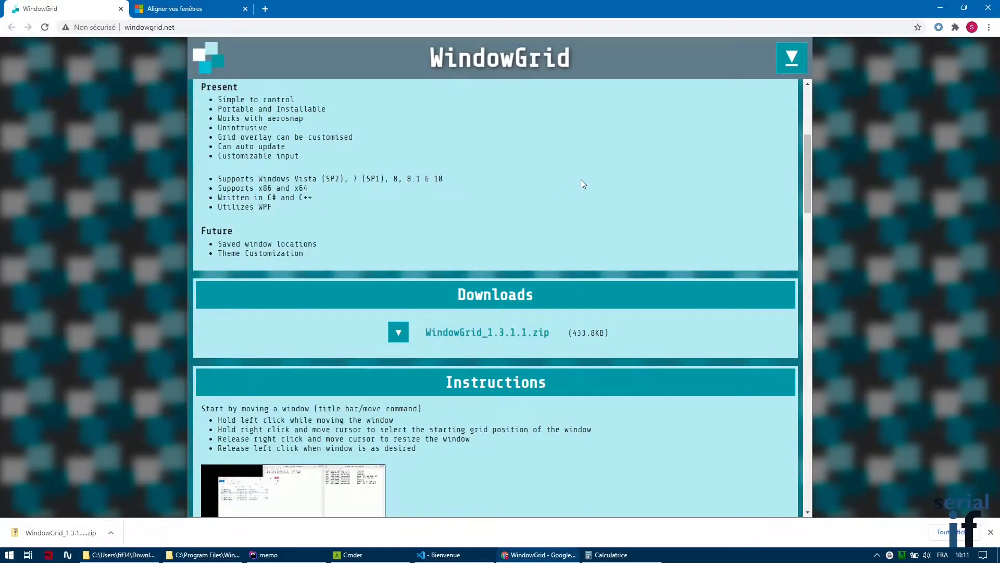
{"action": "left_click", "coordinate": [990, 532]}
Open the settings of the WindowGrid program running in the background.
{"action": "left_click", "coordinate": [877, 556]}
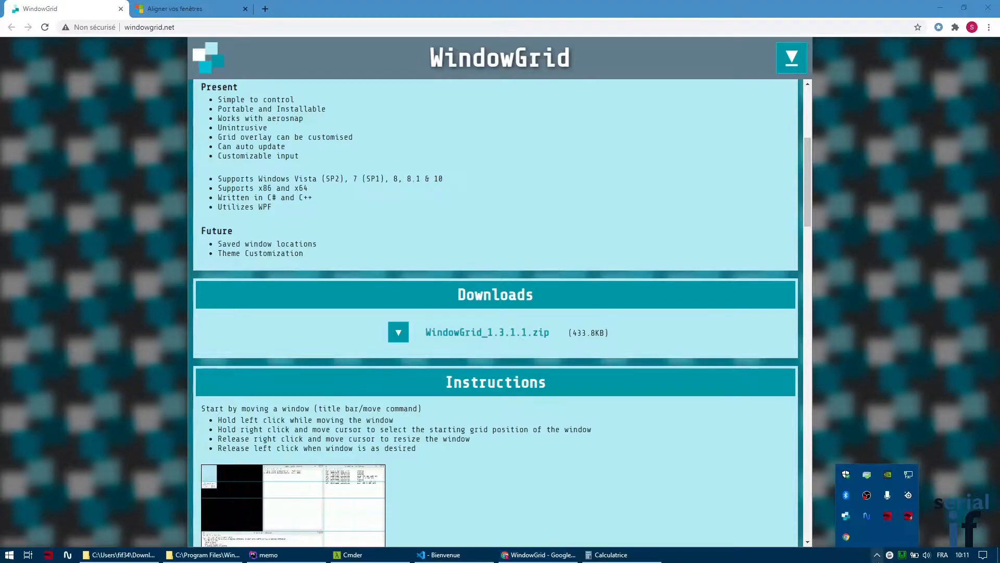
{"action": "right_click", "coordinate": [846, 517]}
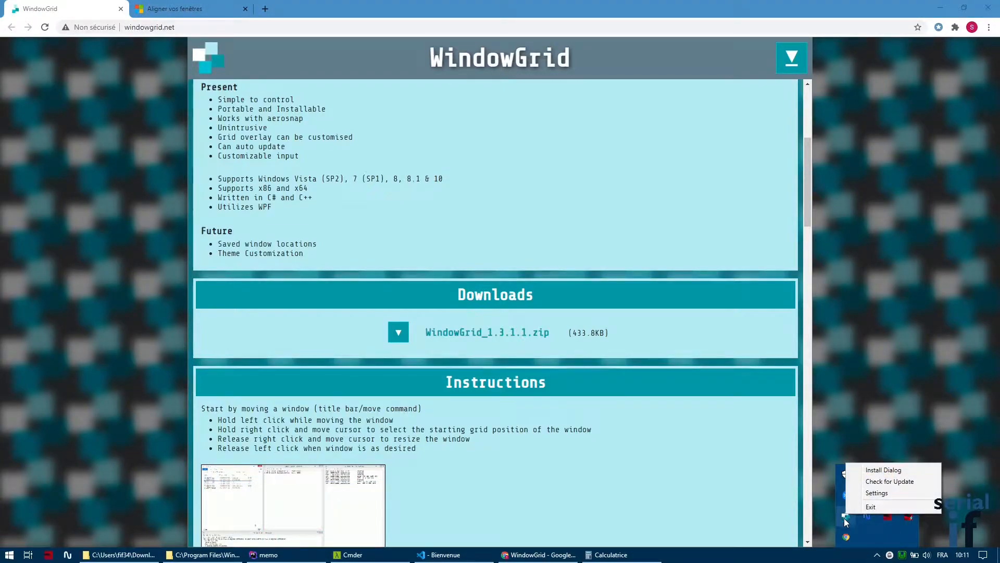
{"action": "left_click", "coordinate": [876, 494]}
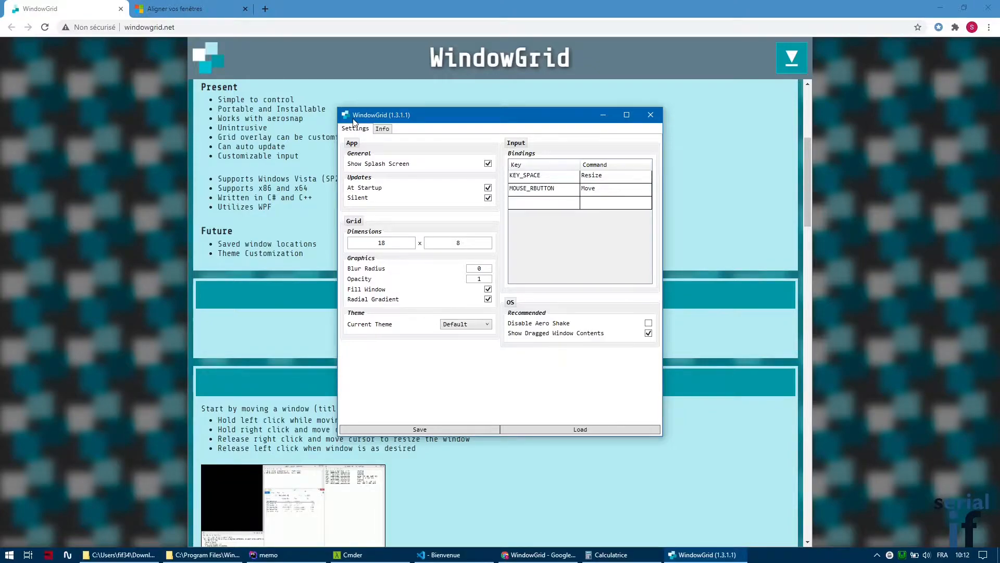
Look through the available WindowGrid themes and choose Default.
{"action": "mouse_move", "coordinate": [211, 64]}
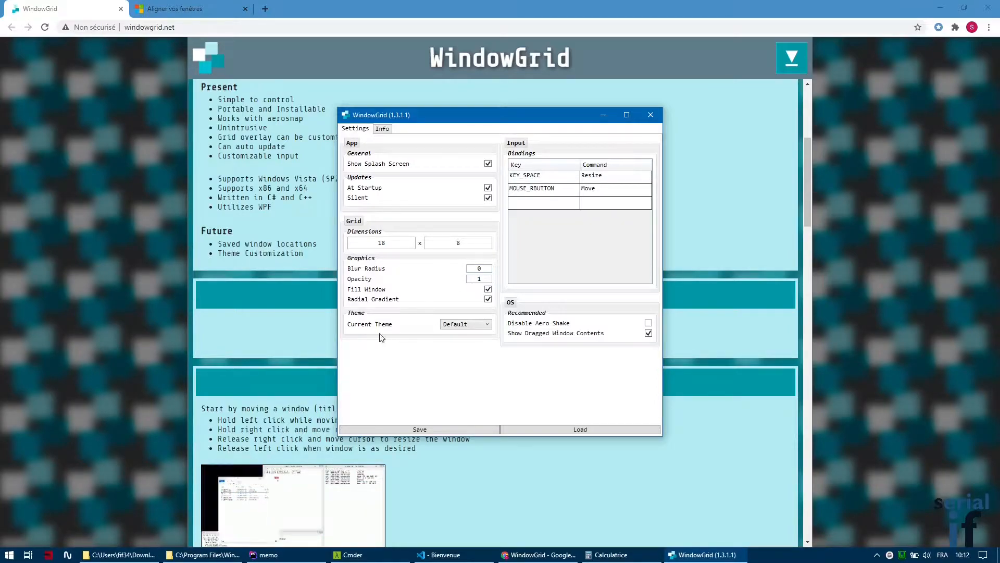
{"action": "left_click", "coordinate": [460, 324]}
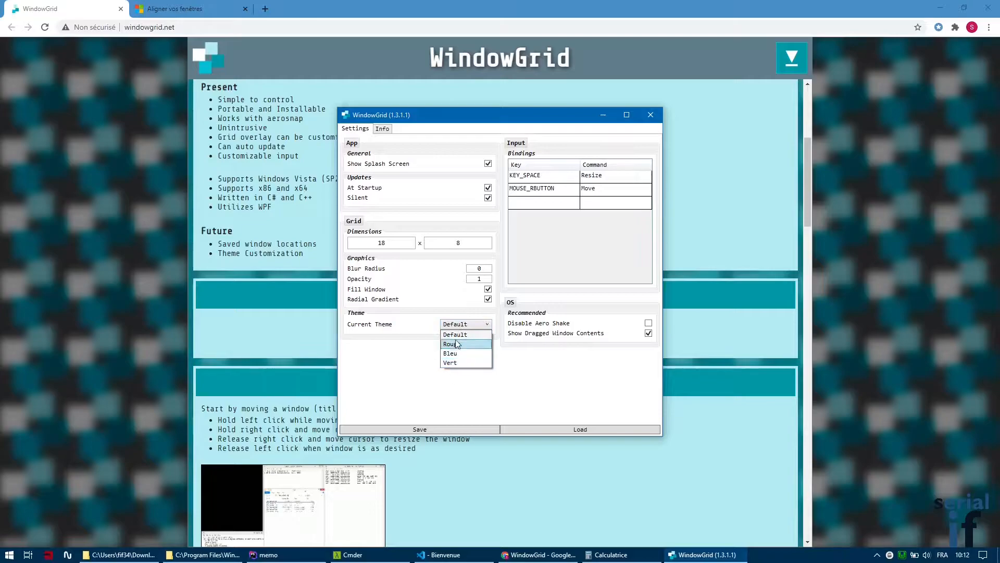
{"action": "left_click", "coordinate": [458, 334]}
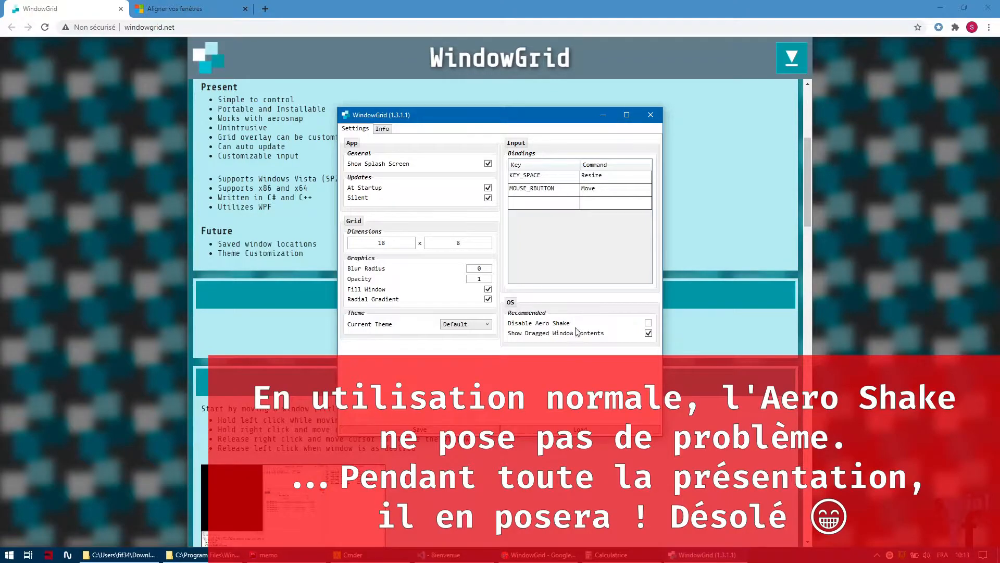
Float the browser window and maximize it again, and bring the WindowGrid settings back to the front.
{"action": "left_click_drag", "start_coordinate": [495, 14], "coordinate": [578, 64]}
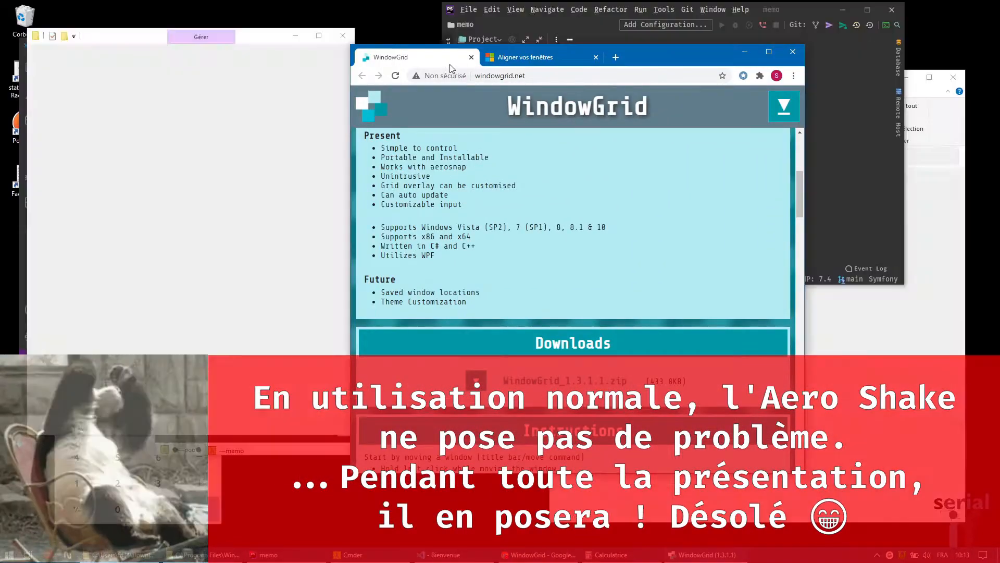
{"action": "double_click", "coordinate": [660, 52]}
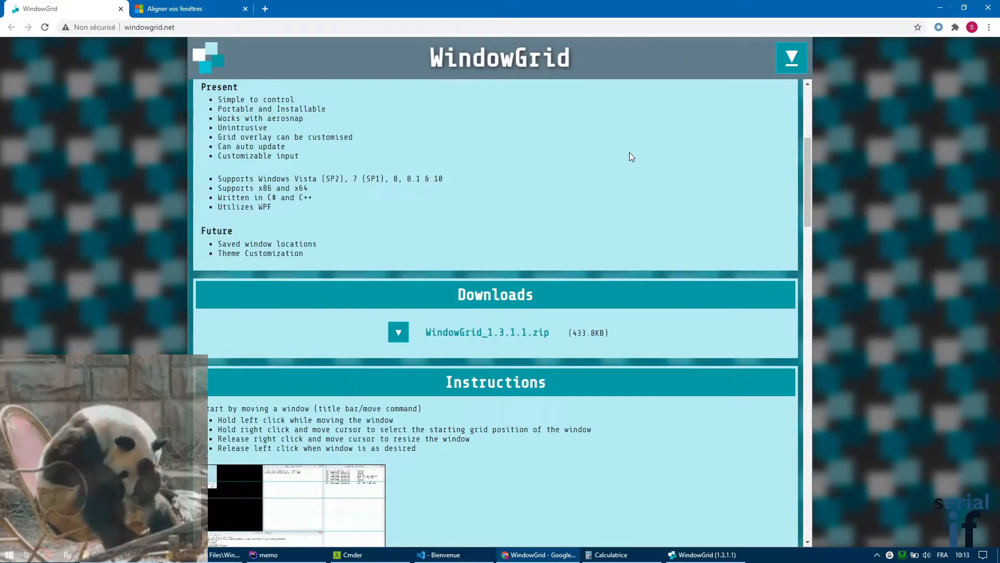
{"action": "left_click", "coordinate": [702, 557]}
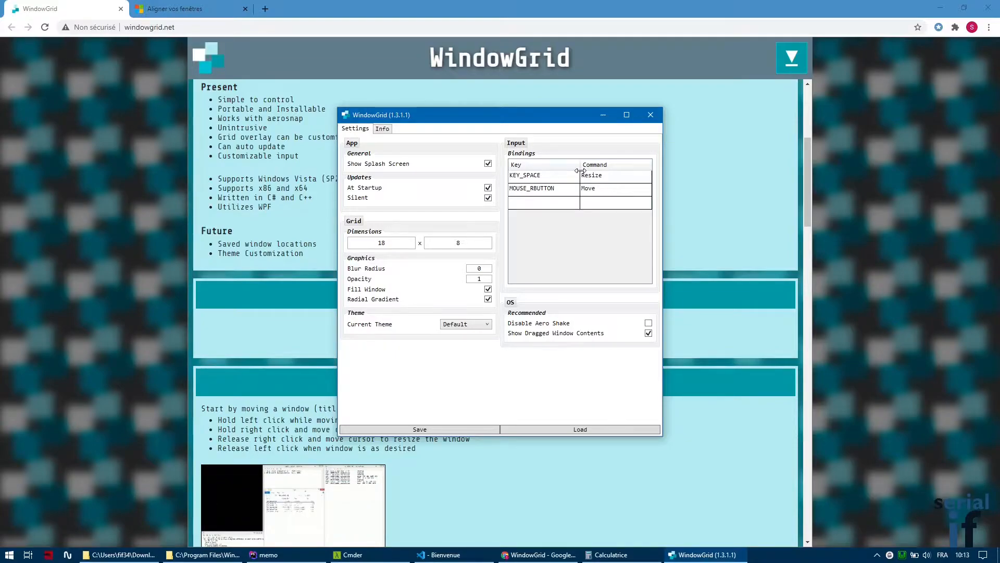
Examine the commands available for the KEY_SPACE binding, and shift the settings window slightly left.
{"action": "left_click", "coordinate": [604, 180]}
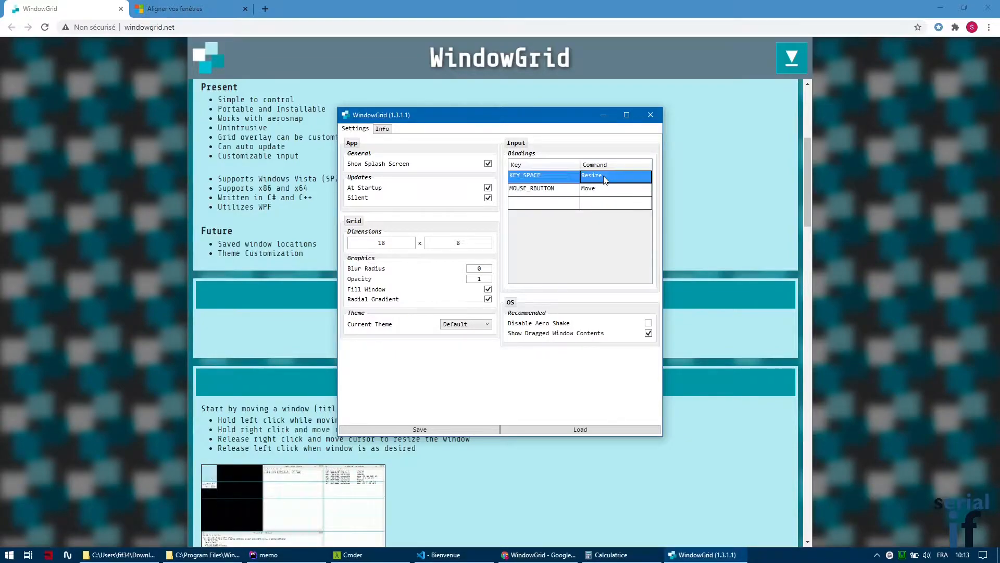
{"action": "left_click", "coordinate": [612, 179]}
{"action": "left_click", "coordinate": [645, 176]}
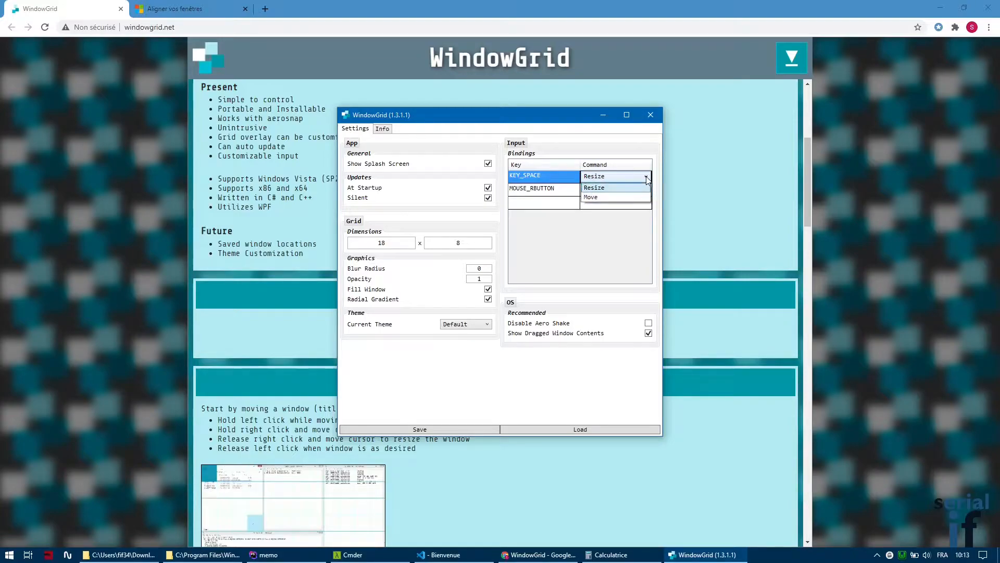
{"action": "left_click", "coordinate": [612, 180]}
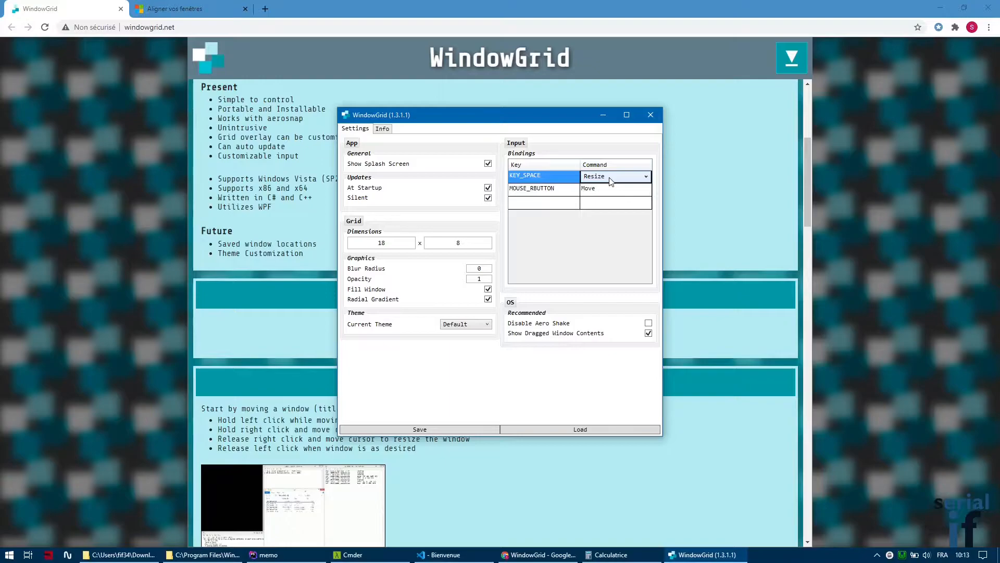
{"action": "left_click", "coordinate": [555, 181]}
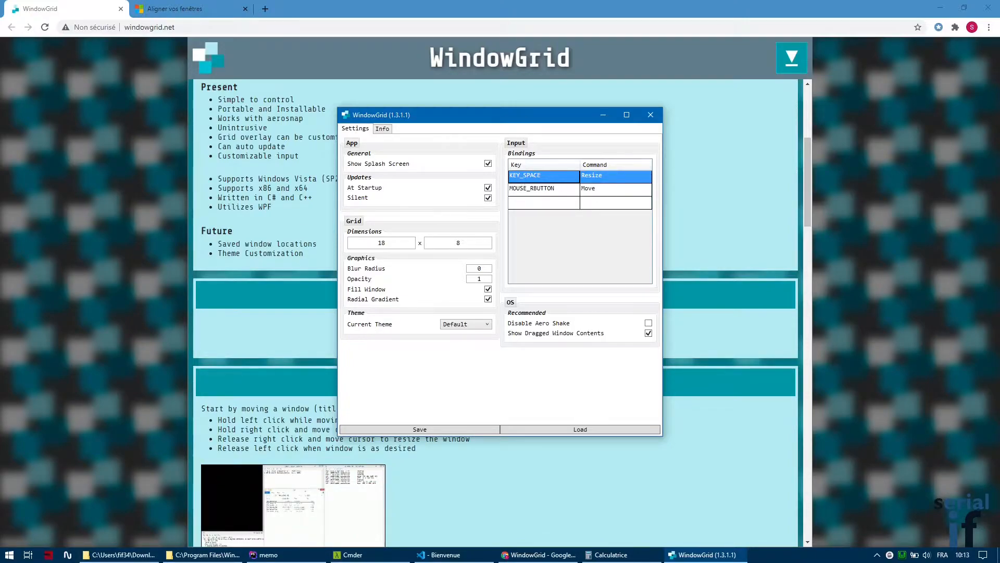
{"action": "mouse_move", "coordinate": [477, 115]}
{"action": "left_mouse_down"}
{"action": "mouse_move", "coordinate": [499, 88]}
{"action": "mouse_move", "coordinate": [517, 118]}
{"action": "mouse_move", "coordinate": [470, 114]}
{"action": "left_mouse_up"}
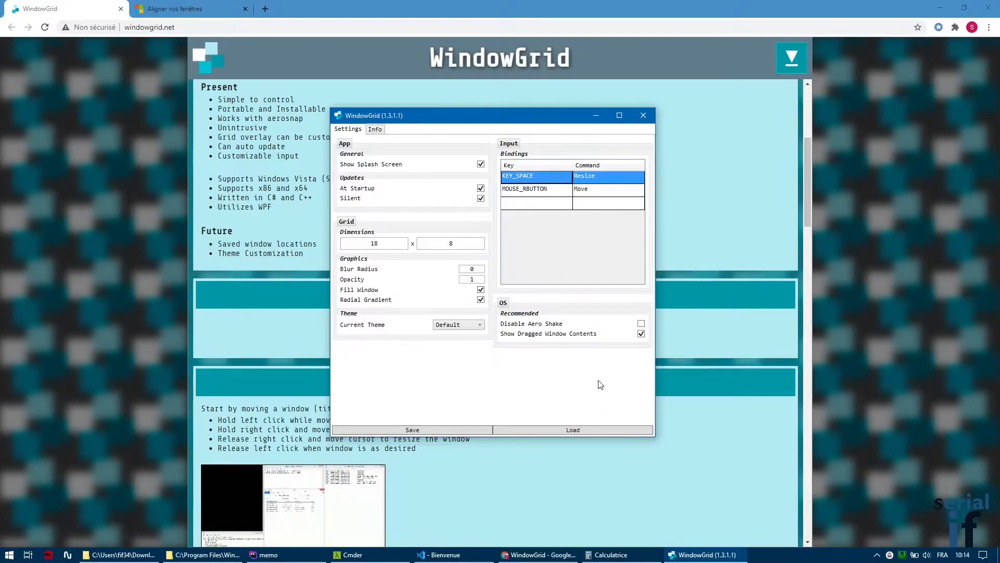
Look through the keys and mouse buttons that can be assigned to the KEY_SPACE binding, keeping KEY_SPACE.
{"action": "left_click", "coordinate": [547, 178]}
{"action": "left_click", "coordinate": [567, 178]}
{"action": "left_click_drag", "start_coordinate": [568, 194], "coordinate": [577, 341]}
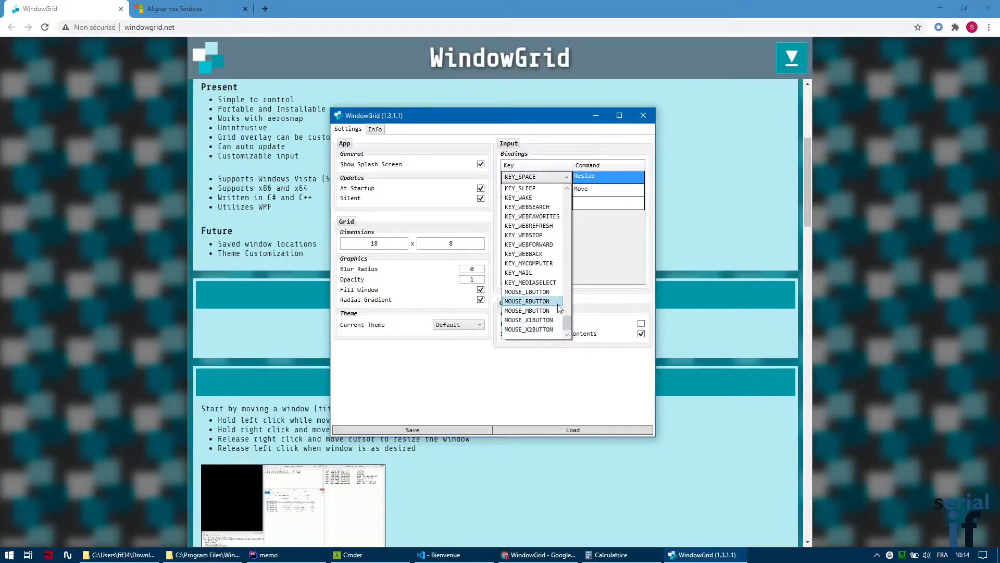
{"action": "left_click", "coordinate": [568, 178]}
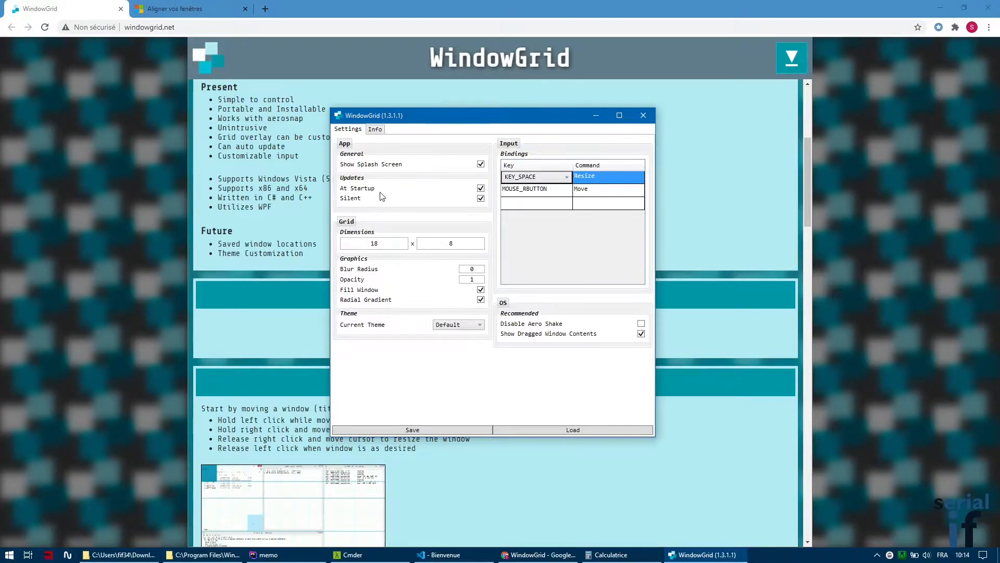
Show WindowGrid's information page and examine its command help, links and working directory path.
{"action": "left_click", "coordinate": [376, 130]}
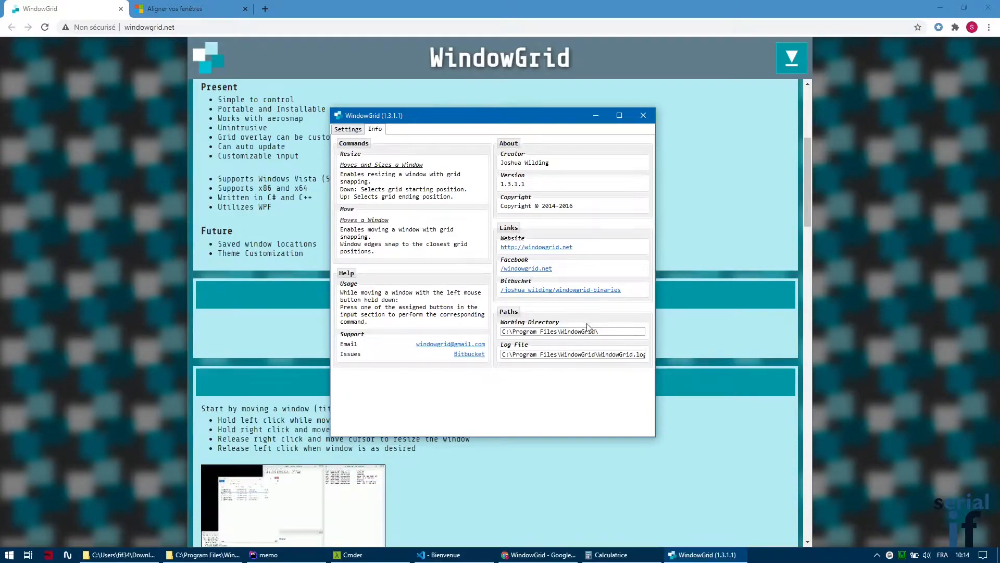
{"action": "double_click", "coordinate": [618, 333]}
{"action": "left_click", "coordinate": [609, 333]}
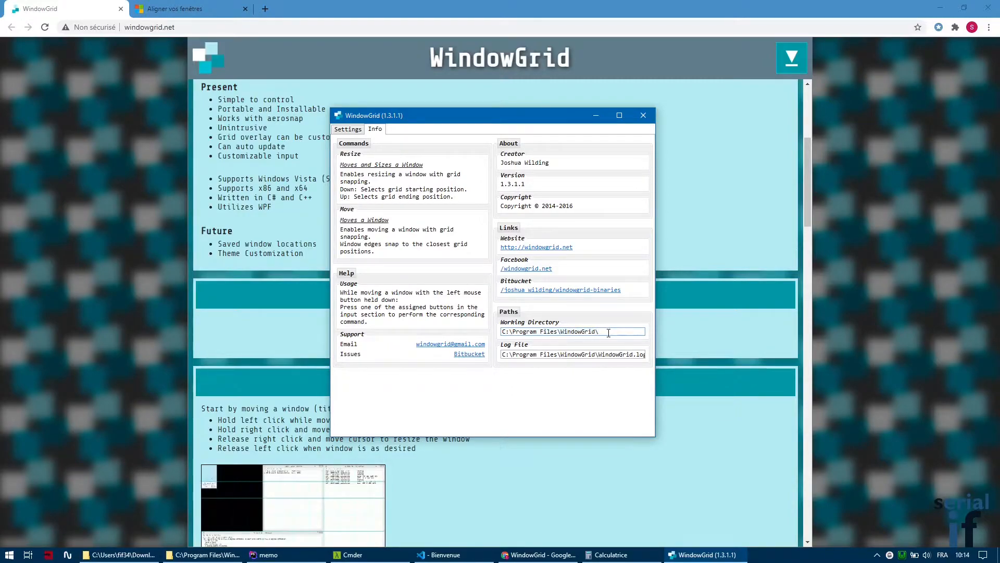
{"action": "left_click_drag", "start_coordinate": [609, 333], "coordinate": [464, 336]}
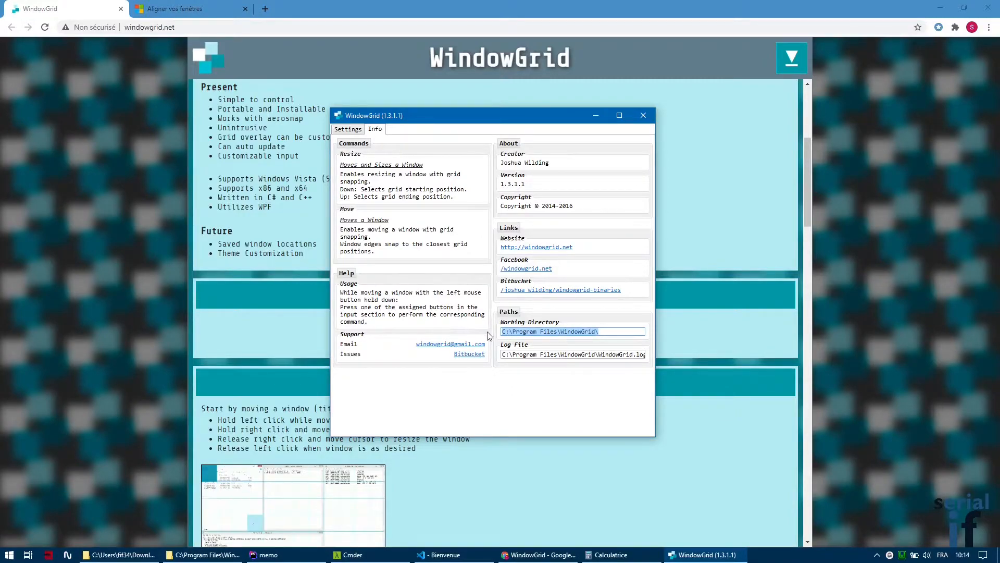
{"action": "left_click", "coordinate": [573, 334]}
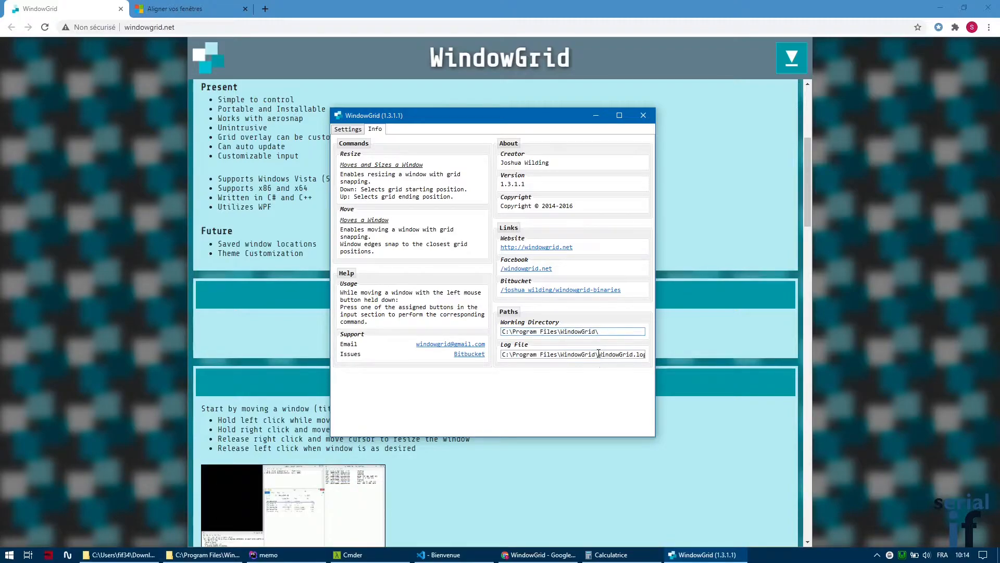
Open the WindowGrid log file from its listed path, widen the Notepad window to view it, and close it.
{"action": "double_click", "coordinate": [599, 354]}
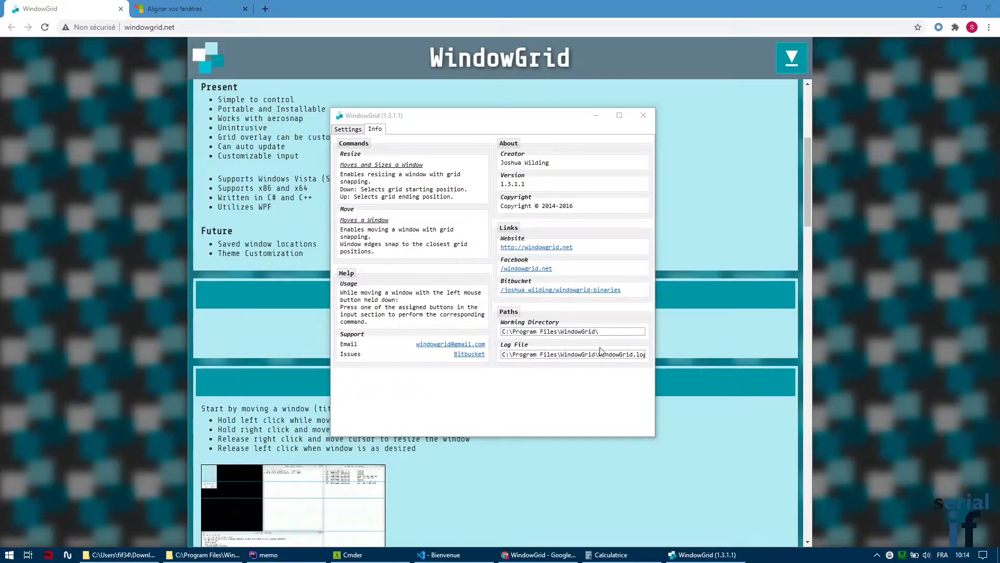
{"action": "left_click_drag", "start_coordinate": [341, 1], "coordinate": [633, 57]}
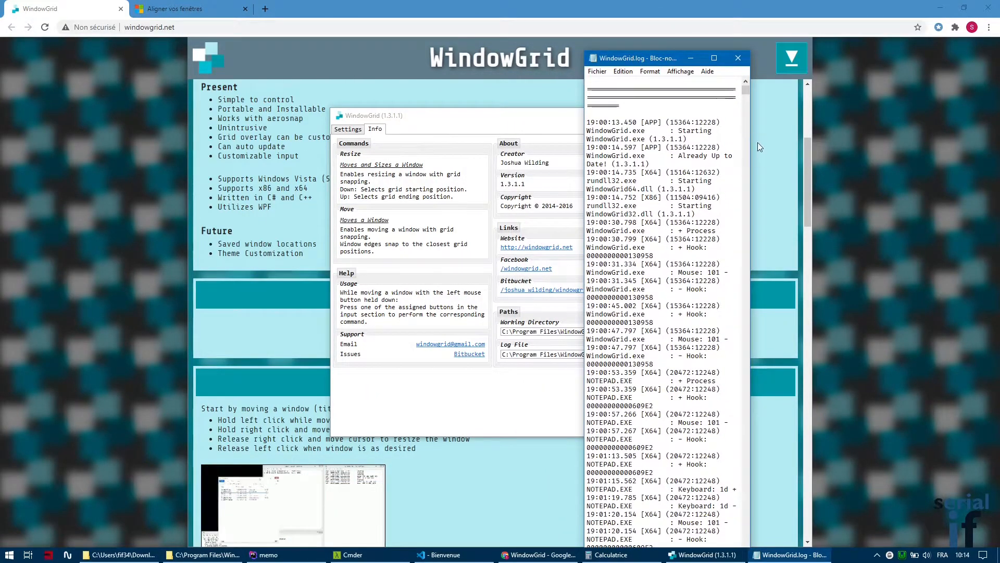
{"action": "left_click_drag", "start_coordinate": [752, 141], "coordinate": [884, 140]}
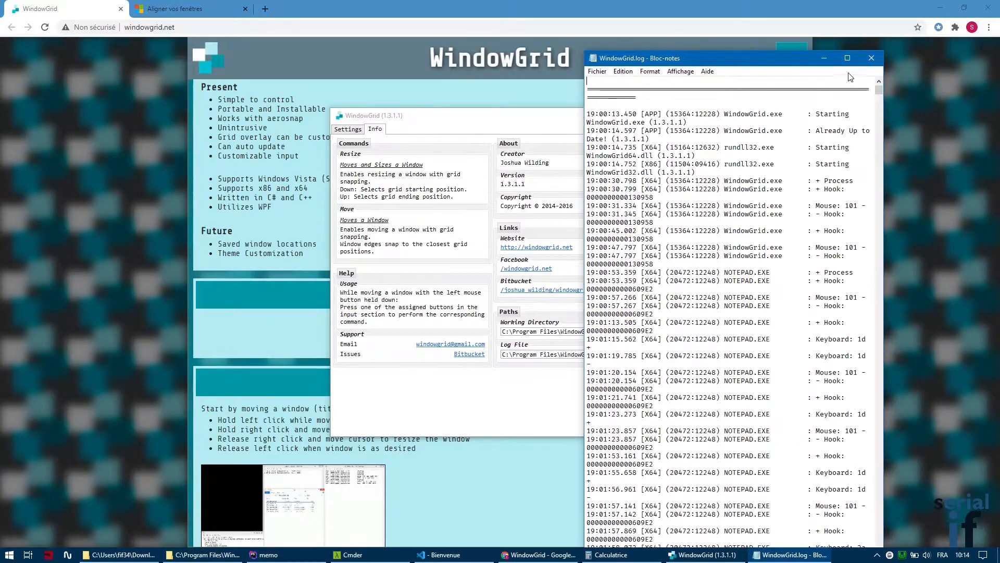
{"action": "left_click", "coordinate": [871, 59]}
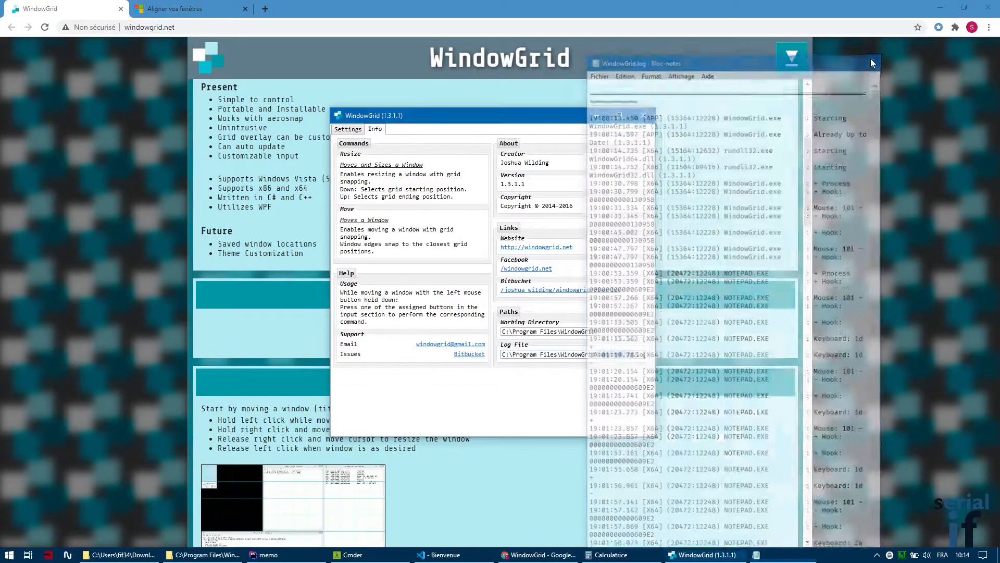
{"action": "left_click", "coordinate": [615, 388]}
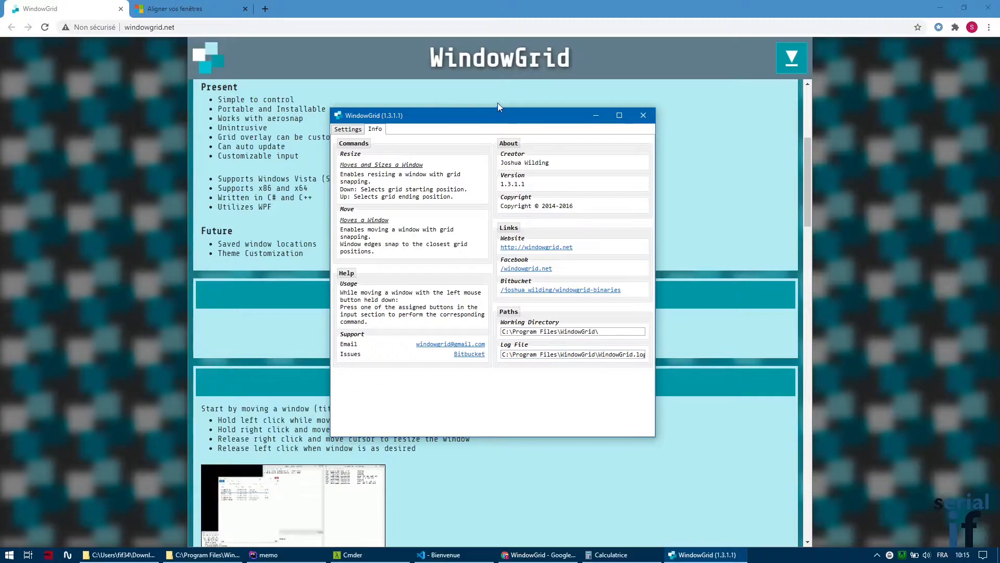
Return to the WindowGrid settings page and place its window beside the WindowGrid_1.3.1.1 folder window.
{"action": "left_click_drag", "start_coordinate": [490, 120], "coordinate": [523, 137]}
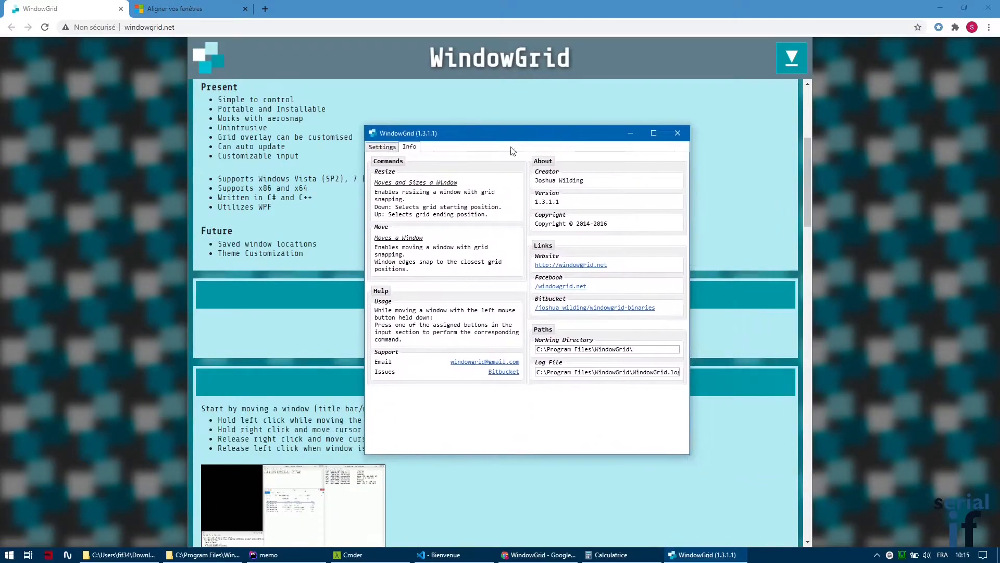
{"action": "left_click", "coordinate": [382, 147]}
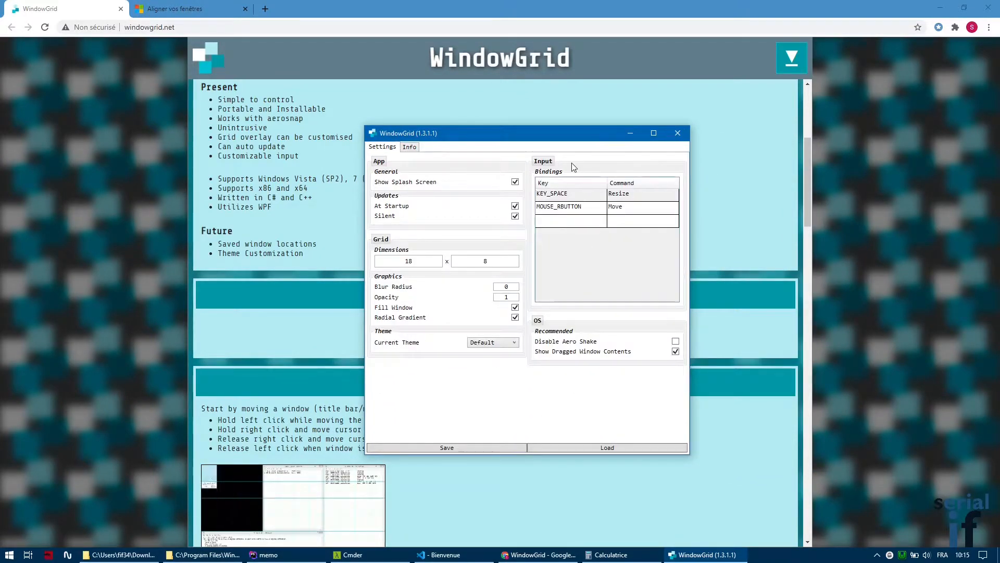
{"action": "left_click_drag", "start_coordinate": [523, 140], "coordinate": [460, 119]}
{"action": "mouse_move", "coordinate": [474, 136]}
{"action": "left_mouse_down"}
{"action": "mouse_move", "coordinate": [451, 48]}
{"action": "mouse_move", "coordinate": [504, 97]}
{"action": "mouse_move", "coordinate": [494, 100]}
{"action": "mouse_move", "coordinate": [503, 111]}
{"action": "mouse_move", "coordinate": [409, 106]}
{"action": "mouse_move", "coordinate": [494, 119]}
{"action": "mouse_move", "coordinate": [480, 95]}
{"action": "mouse_move", "coordinate": [486, 134]}
{"action": "left_mouse_up"}
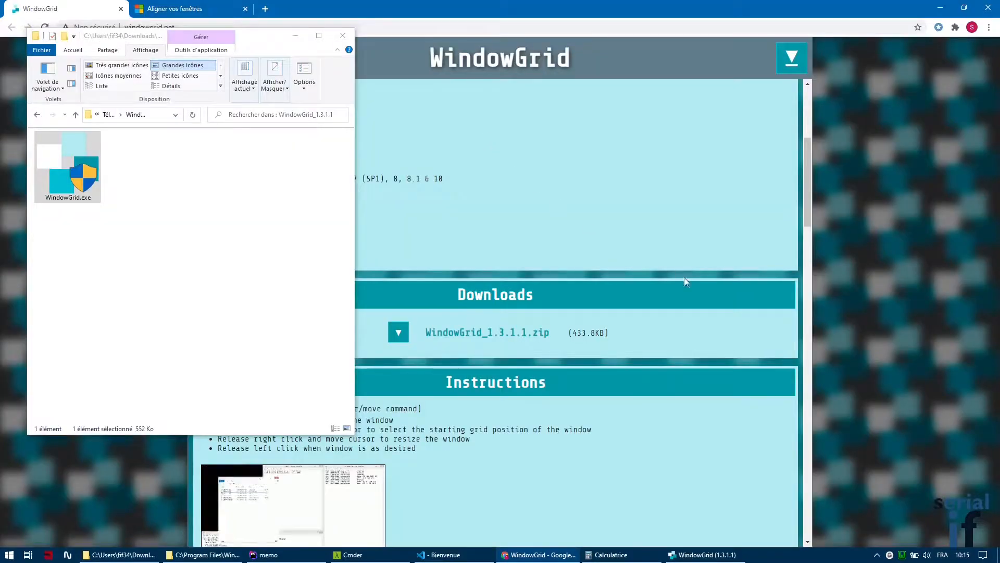
{"action": "left_click", "coordinate": [703, 554]}
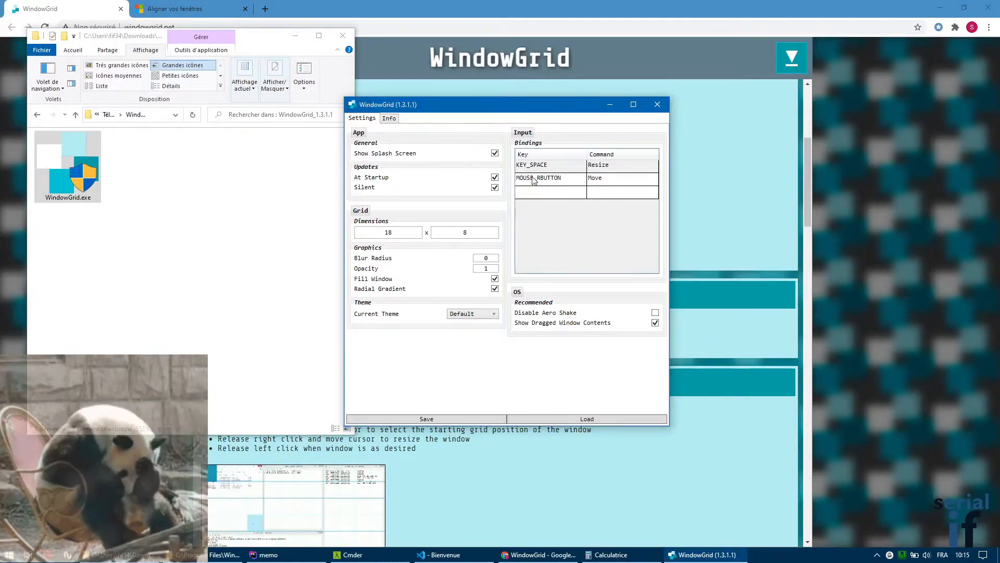
{"action": "left_click_drag", "start_coordinate": [512, 101], "coordinate": [610, 120]}
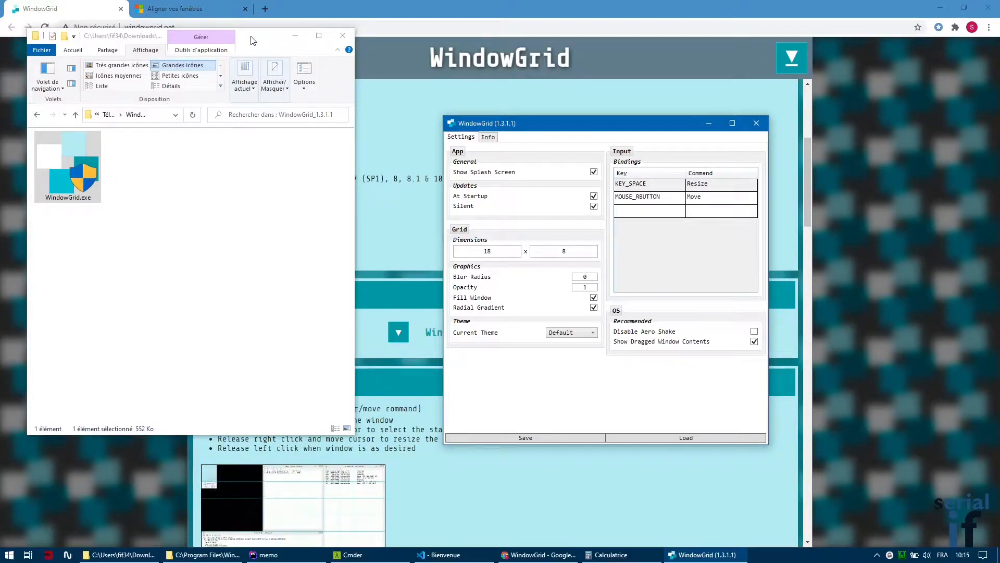
Snap the WindowGrid_1.3.1.1 folder window to the upper middle of the screen grid, and the un-maximized browser directly below it.
{"action": "left_click_drag", "start_coordinate": [253, 41], "coordinate": [614, 249]}
{"action": "key", "text": "space"}
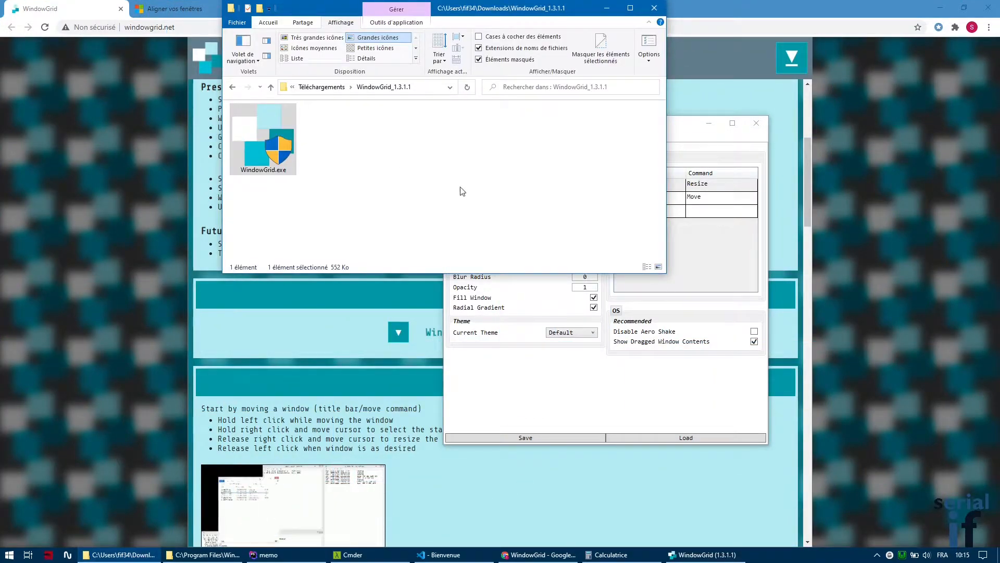
{"action": "left_click", "coordinate": [965, 9]}
{"action": "left_click_drag", "start_coordinate": [665, 63], "coordinate": [637, 487]}
{"action": "right_click", "coordinate": [247, 303]}
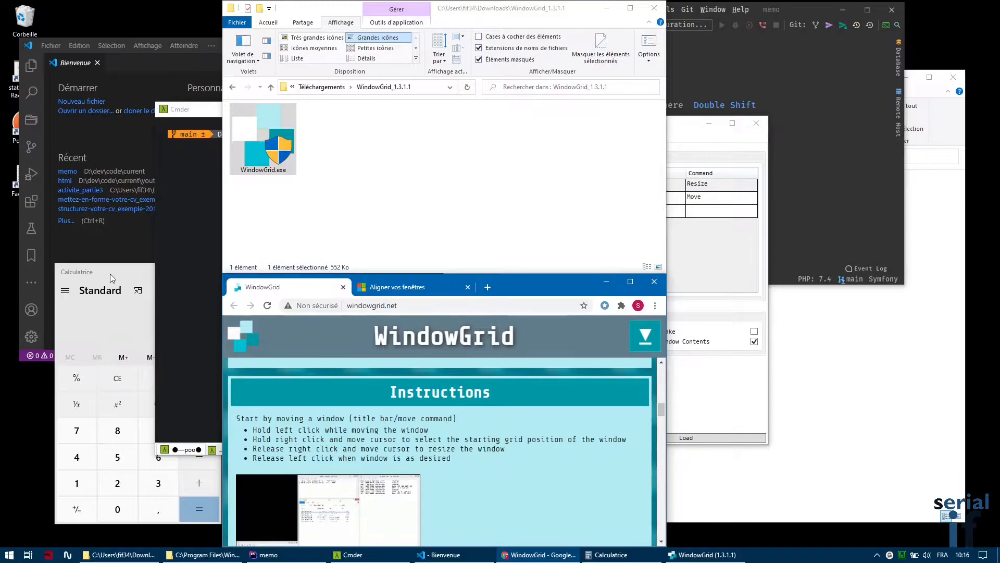
Snap the Calculator to a full-height grid area along the screen's left edge, and move the WindowGrid settings window further right.
{"action": "left_click_drag", "start_coordinate": [111, 271], "coordinate": [125, 161]}
{"action": "left_click_drag", "start_coordinate": [116, 198], "coordinate": [195, 492]}
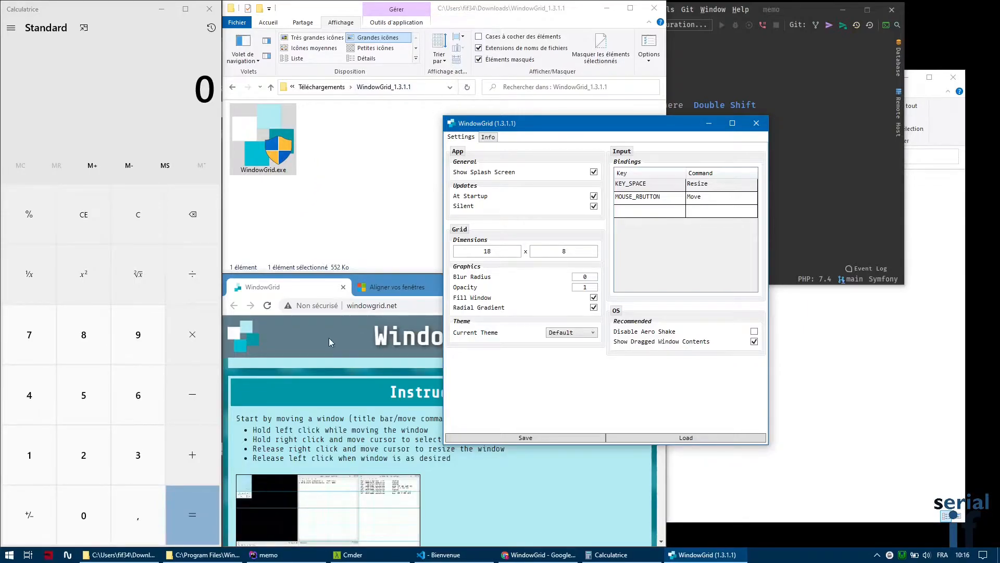
{"action": "left_click_drag", "start_coordinate": [600, 130], "coordinate": [750, 124]}
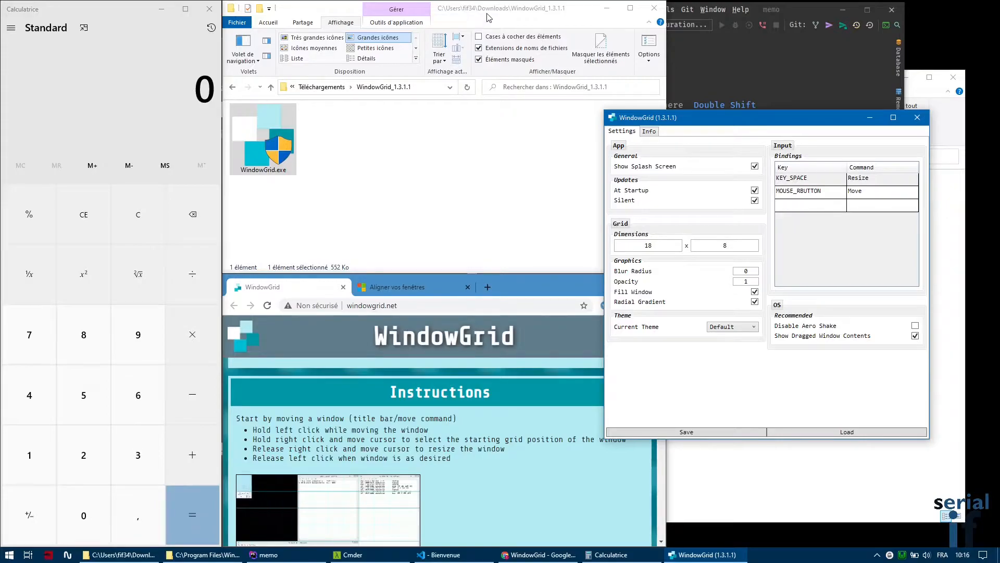
Snap the WindowGrid_1.3.1.1 folder window to the upper-right area of the screen grid, dismissing the stray context menu.
{"action": "left_click_drag", "start_coordinate": [485, 11], "coordinate": [750, 110]}
{"action": "right_click", "coordinate": [750, 107]}
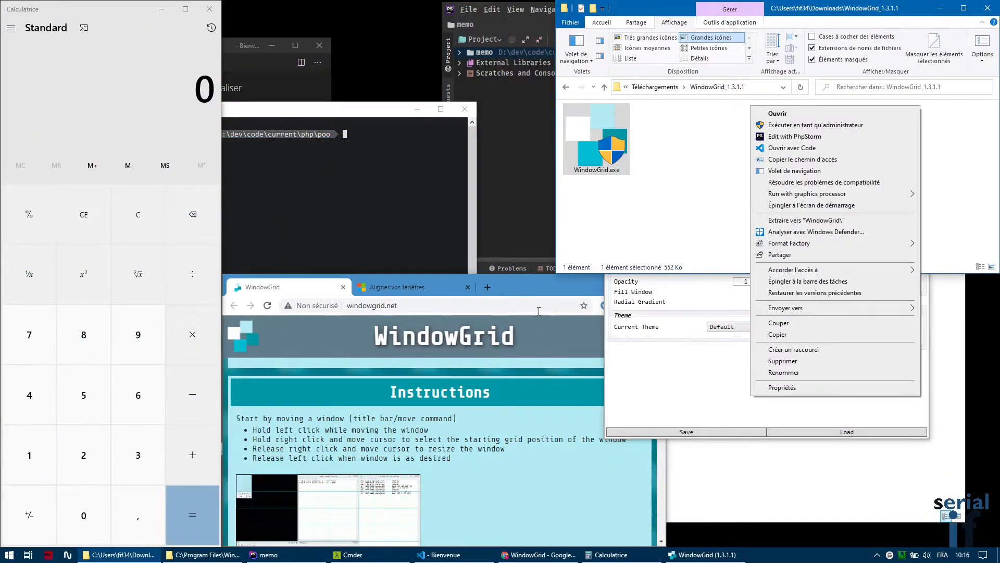
{"action": "left_click", "coordinate": [525, 282]}
Snap the Program Files WindowGrid folder window to the lower-right grid area, directly below the WindowGrid_1.3.1.1 folder window.
{"action": "left_click", "coordinate": [896, 444]}
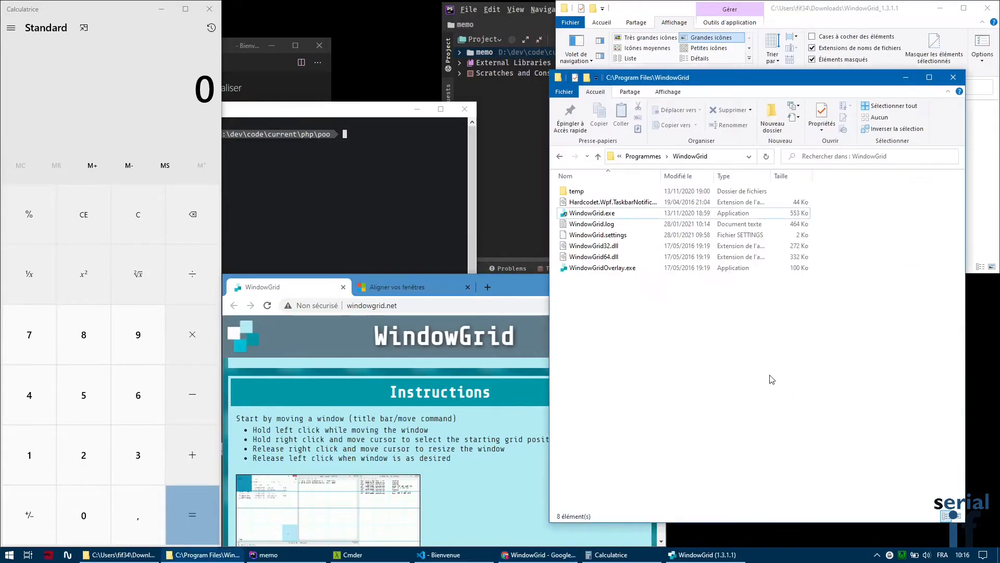
{"action": "left_click_drag", "start_coordinate": [796, 85], "coordinate": [434, 78]}
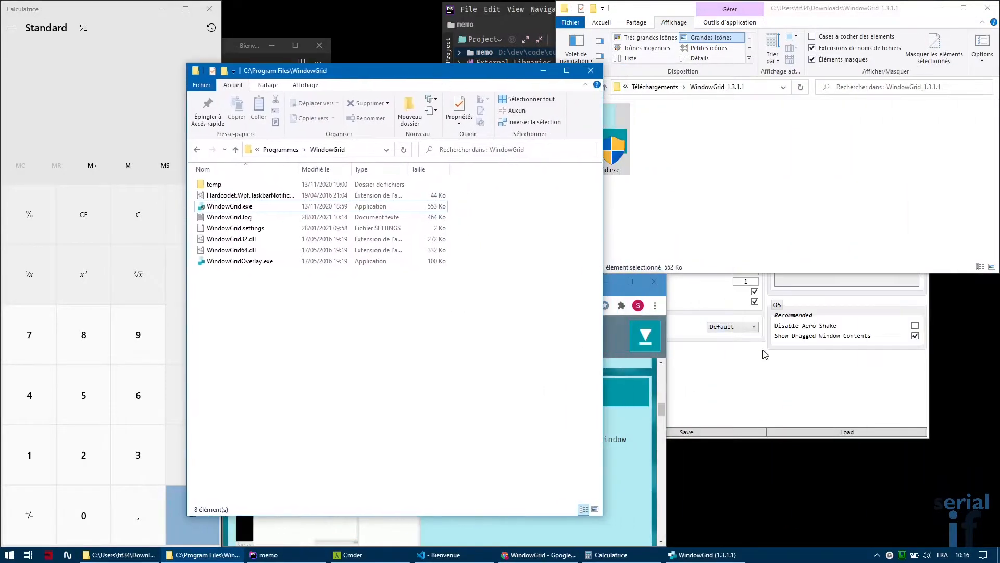
{"action": "left_click", "coordinate": [778, 391]}
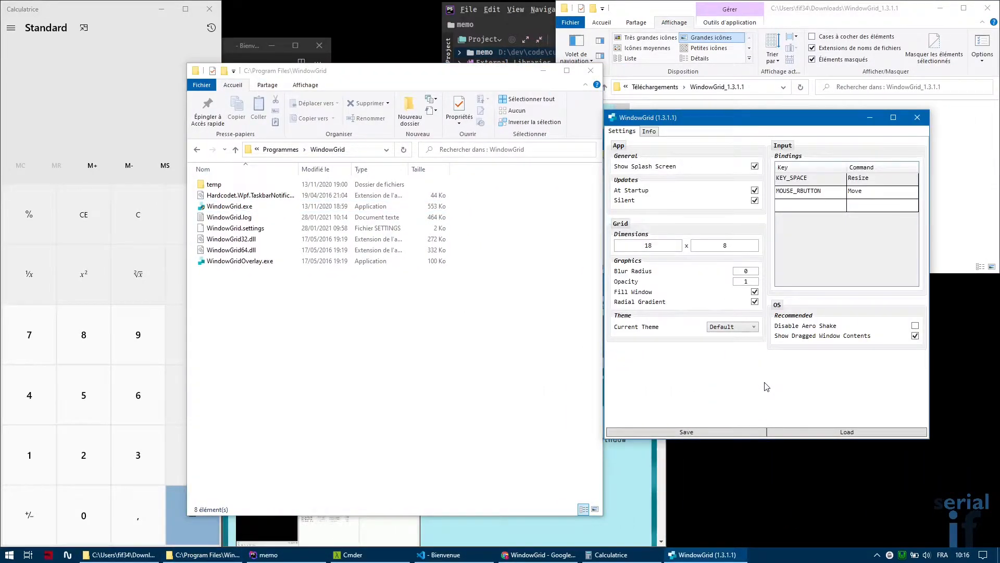
{"action": "left_click_drag", "start_coordinate": [388, 70], "coordinate": [796, 429]}
{"action": "right_click", "coordinate": [794, 310]}
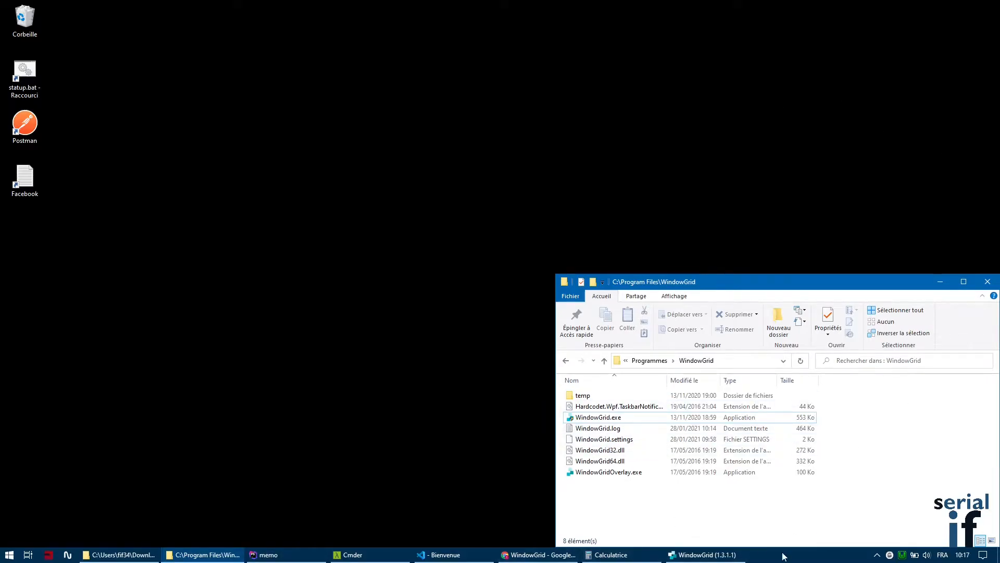
Bring back the WindowGrid_1.3.1.1 folder and browser windows, and manually move and stretch the browser to fill the space beside the folders.
{"action": "left_click", "coordinate": [134, 558]}
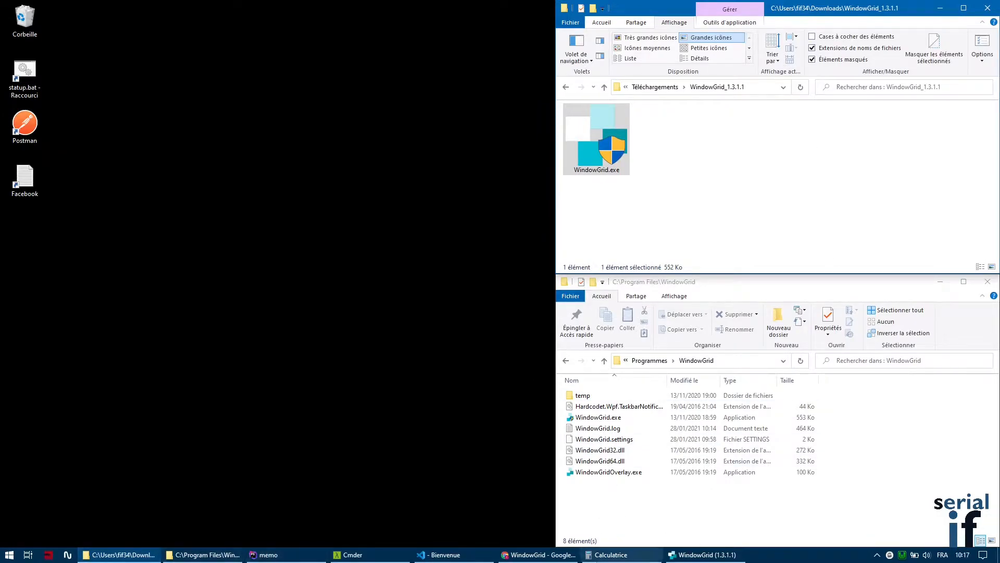
{"action": "left_click", "coordinate": [510, 557]}
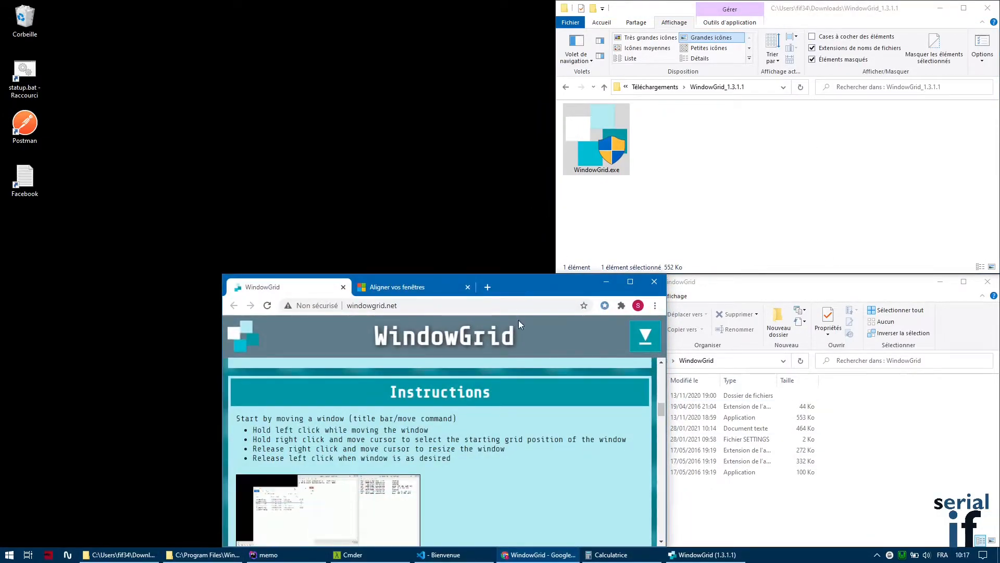
{"action": "left_click_drag", "start_coordinate": [522, 282], "coordinate": [313, 12]}
{"action": "scroll", "coordinate": [455, 272], "scroll_direction": "down", "scroll_amount": 2}
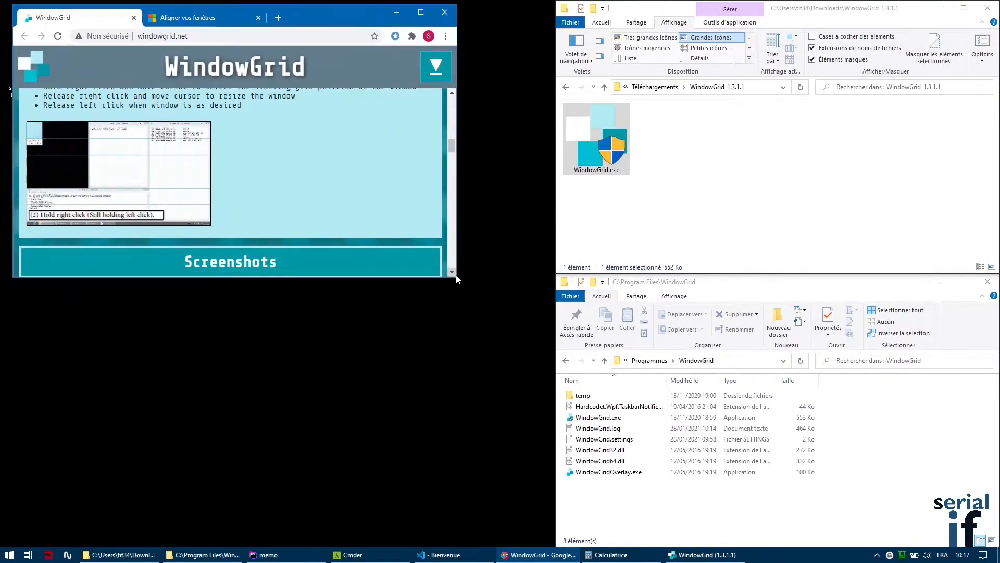
{"action": "left_click_drag", "start_coordinate": [457, 279], "coordinate": [545, 392]}
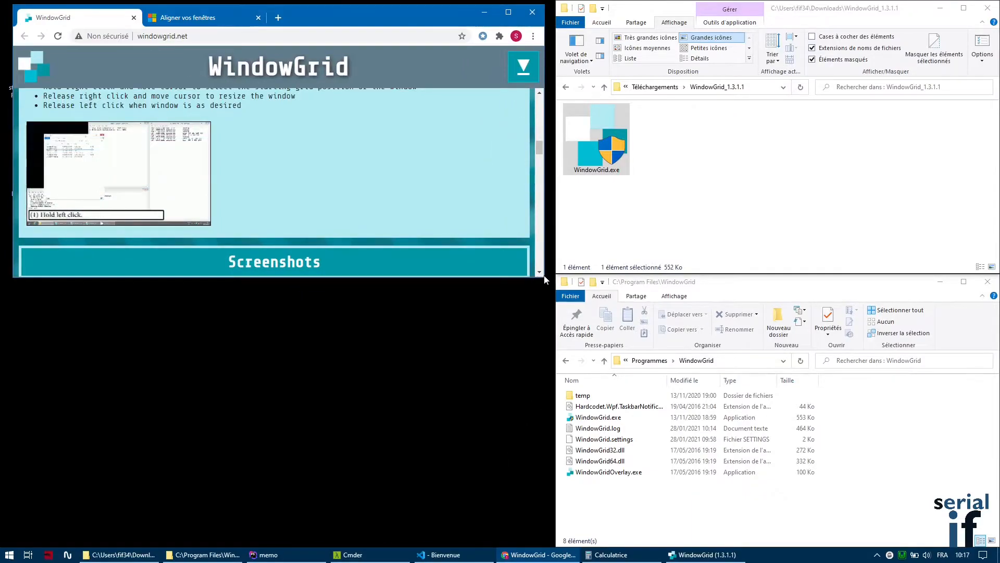
{"action": "left_click_drag", "start_coordinate": [542, 281], "coordinate": [542, 537]}
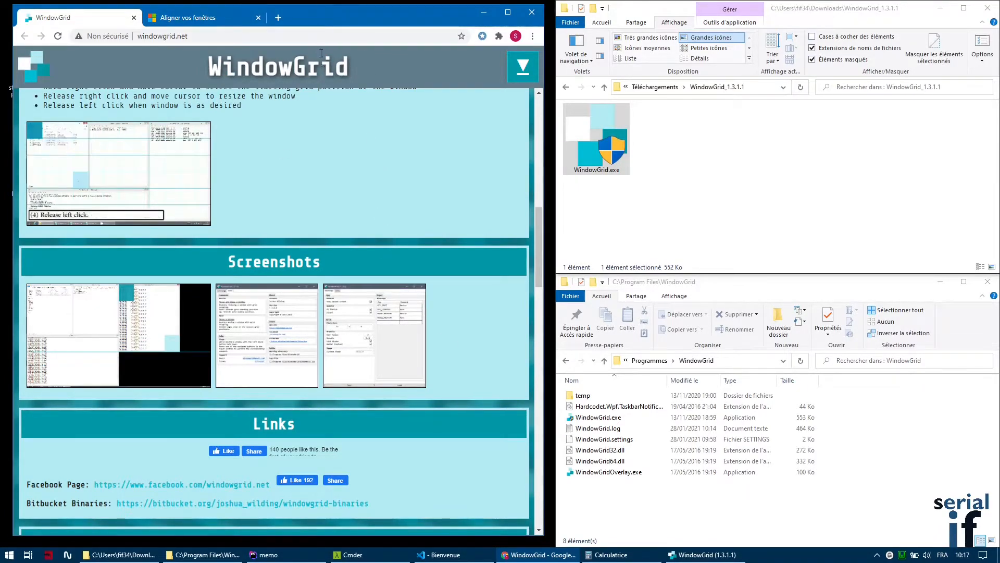
{"action": "left_click_drag", "start_coordinate": [304, 19], "coordinate": [166, 20]}
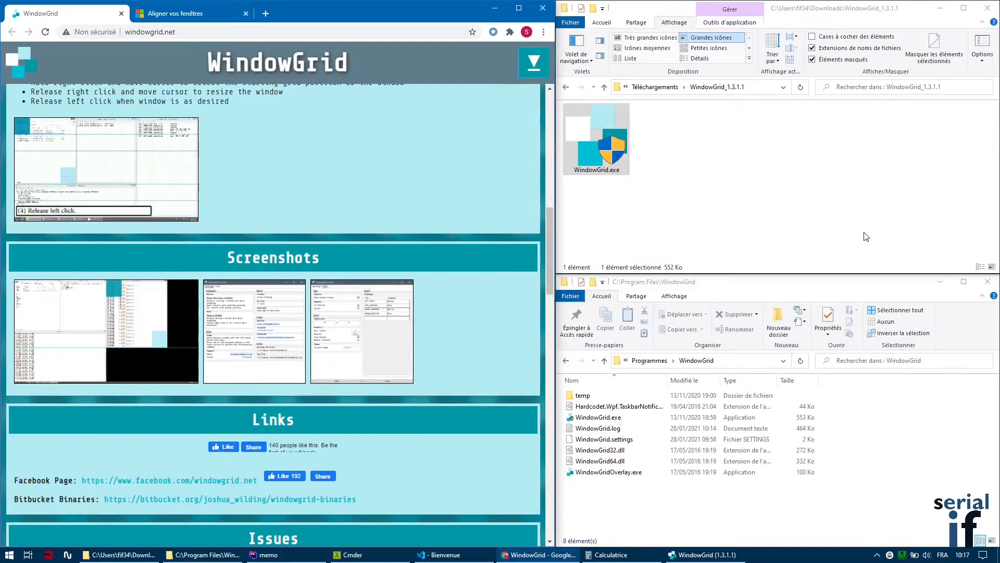
Maximize the browser window and restore it beside the folders, and bring up WindowGrid's information page.
{"action": "left_click", "coordinate": [519, 8]}
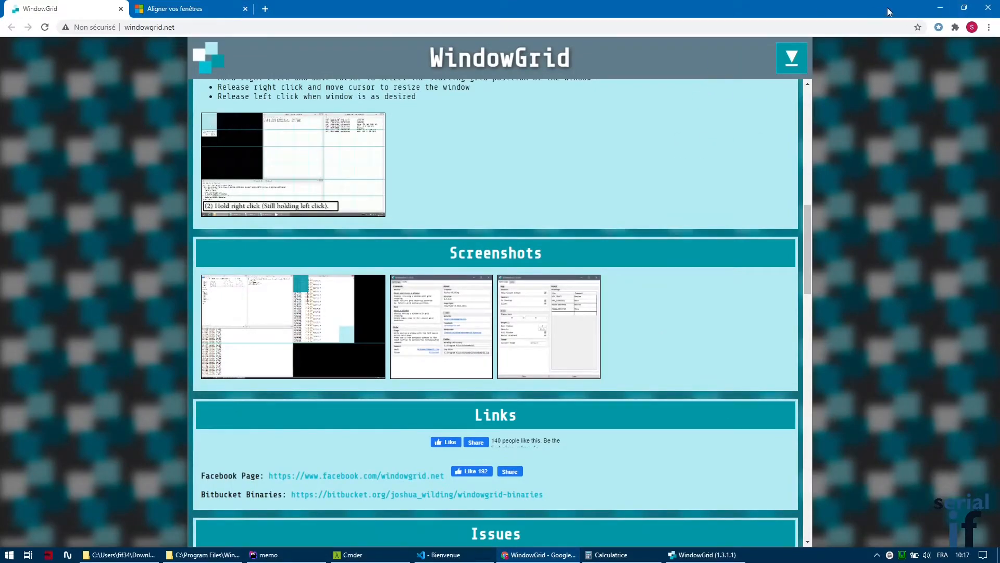
{"action": "left_click", "coordinate": [959, 9]}
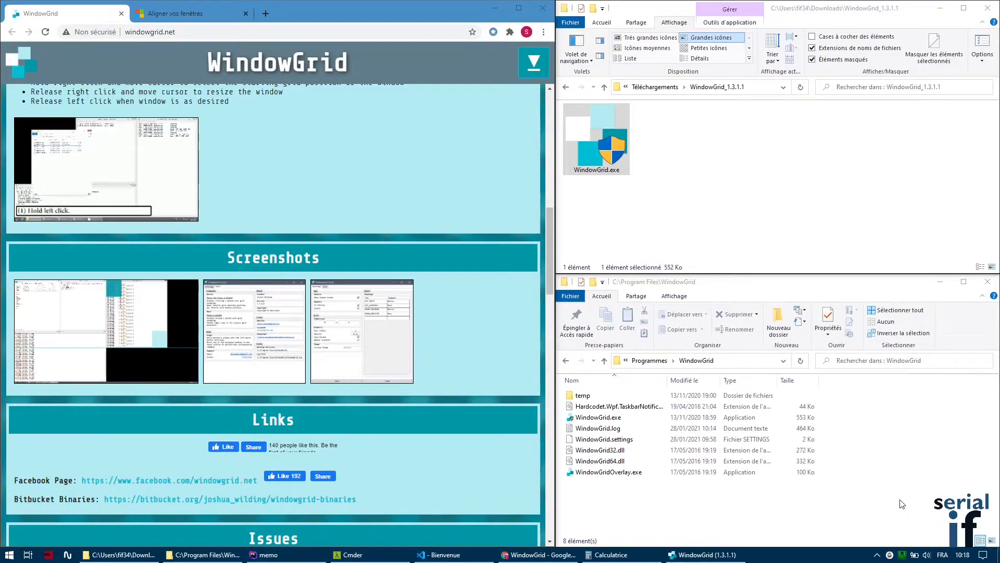
{"action": "left_click", "coordinate": [722, 555]}
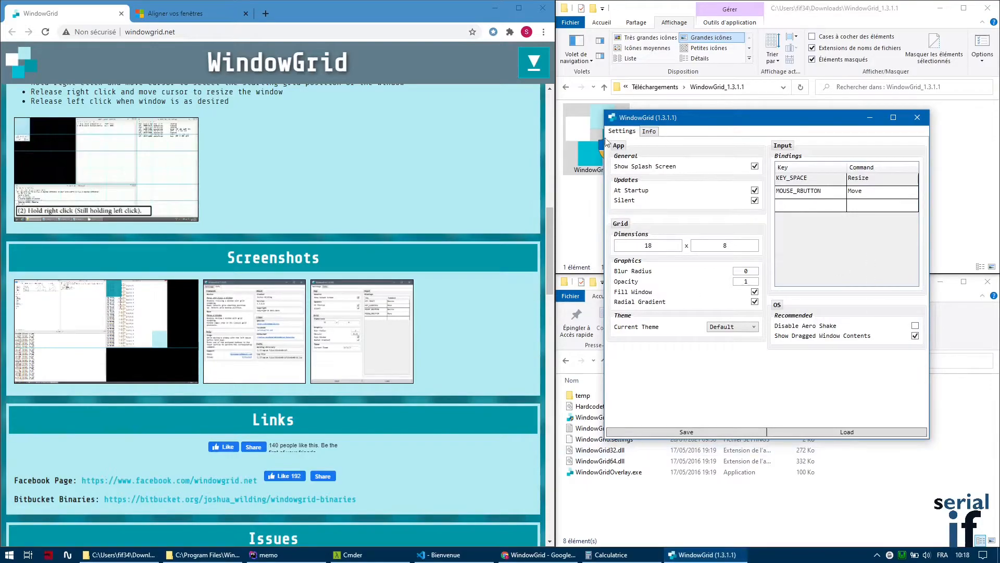
{"action": "left_click", "coordinate": [648, 133]}
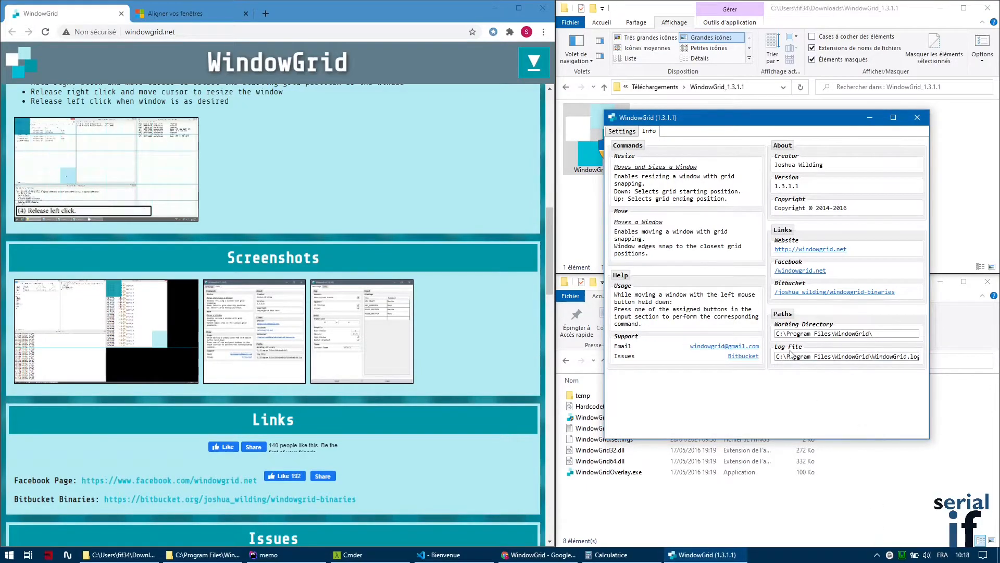
Highlight WindowGrid's working directory path, and go to C:\Program Files\WindowGrid\ in the lower folder window.
{"action": "left_click_drag", "start_coordinate": [892, 333], "coordinate": [774, 337]}
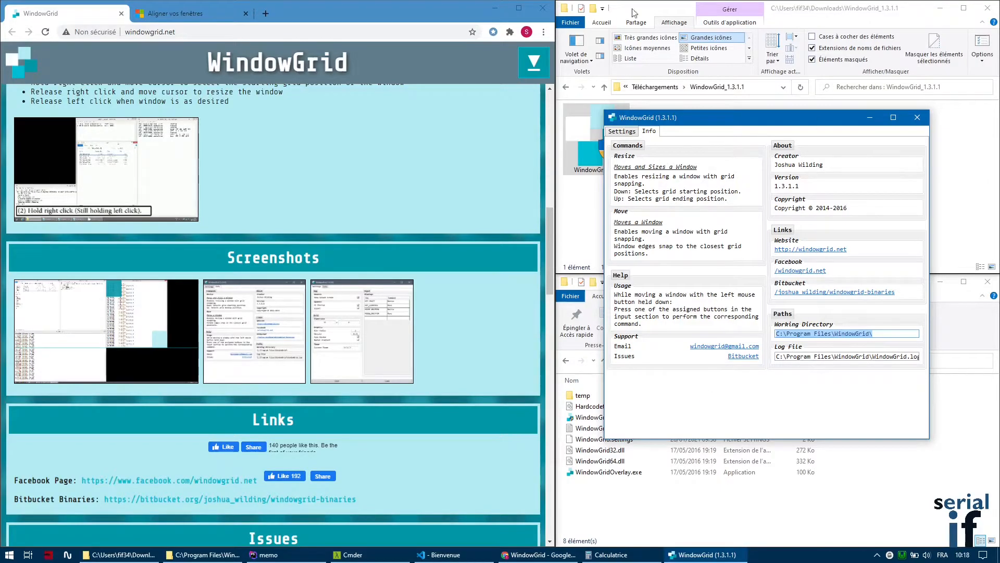
{"action": "left_click", "coordinate": [960, 162]}
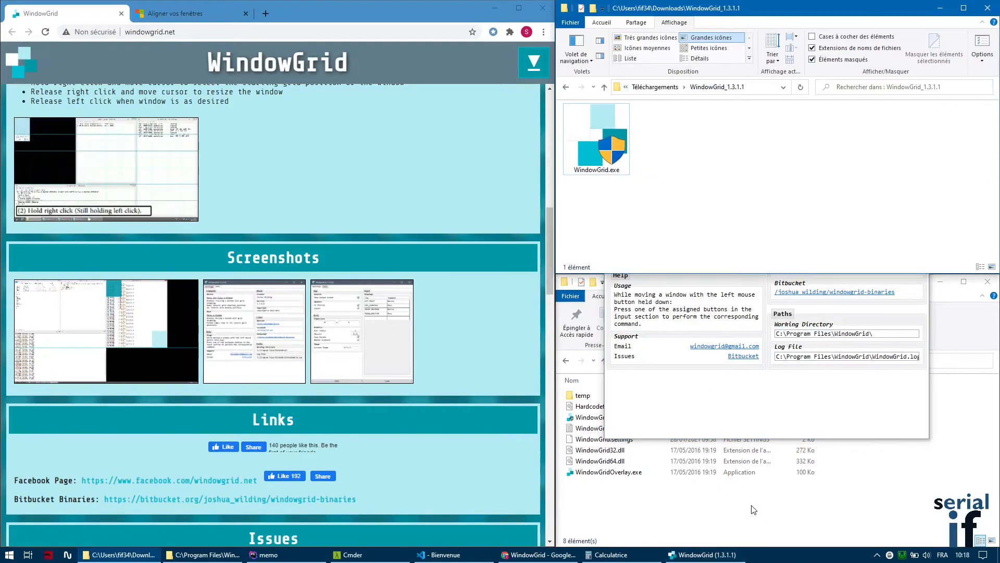
{"action": "left_click", "coordinate": [752, 509]}
{"action": "left_click", "coordinate": [751, 361]}
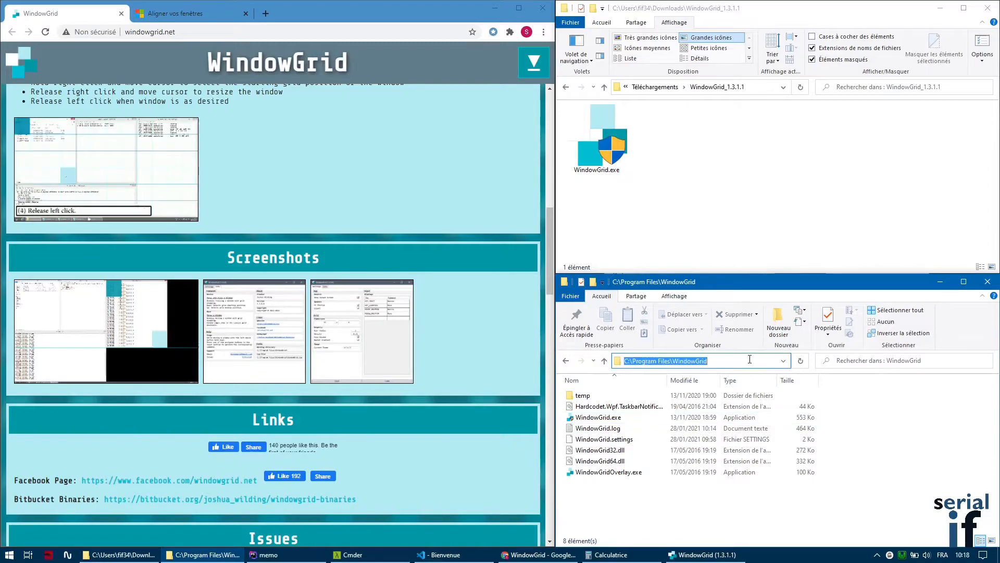
{"action": "key", "text": "End"}
{"action": "type", "text": "\\"}
{"action": "key", "text": "Return"}
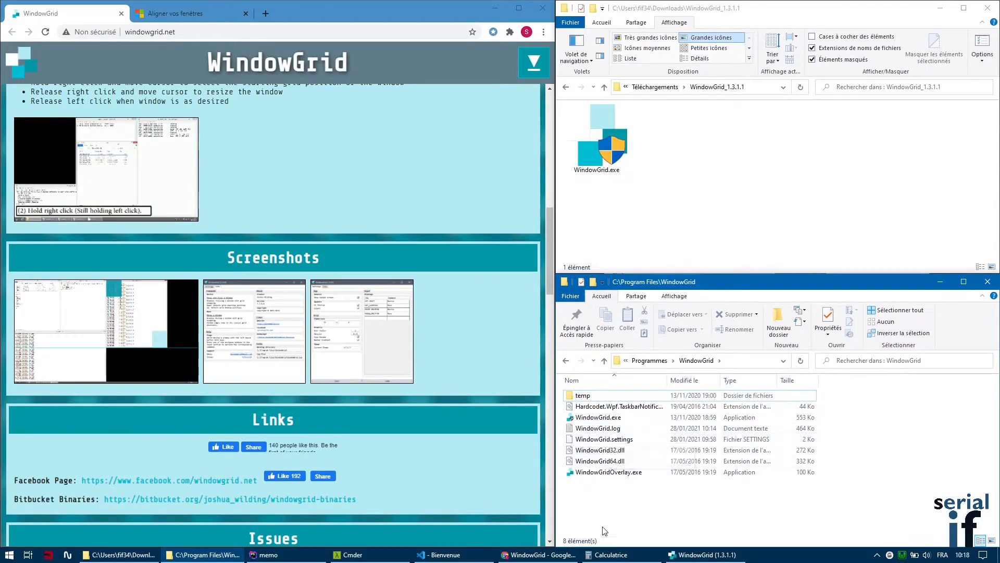
Open the WindowGrid.settings file from the Program Files folder in Visual Studio Code.
{"action": "left_click", "coordinate": [608, 440]}
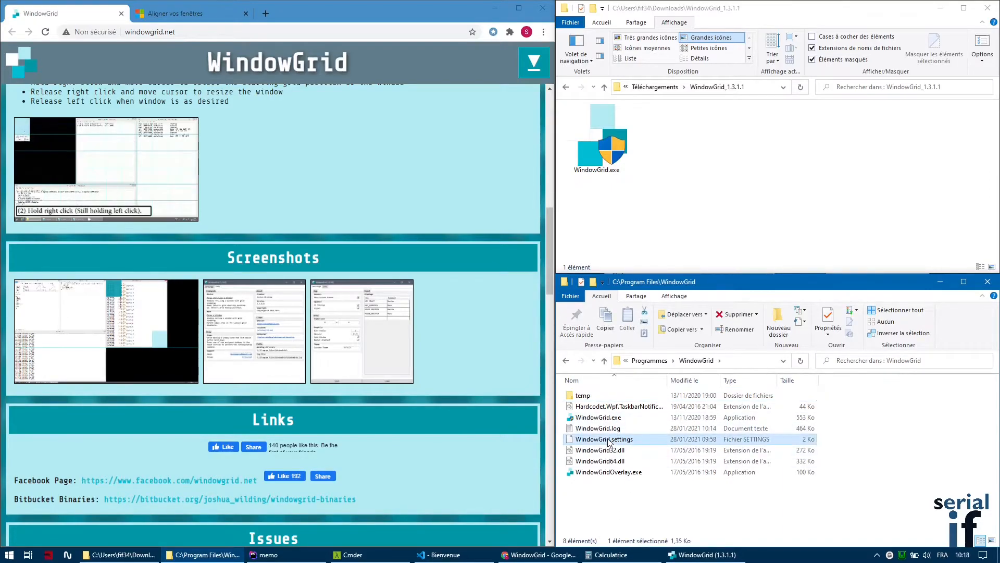
{"action": "right_click", "coordinate": [610, 441]}
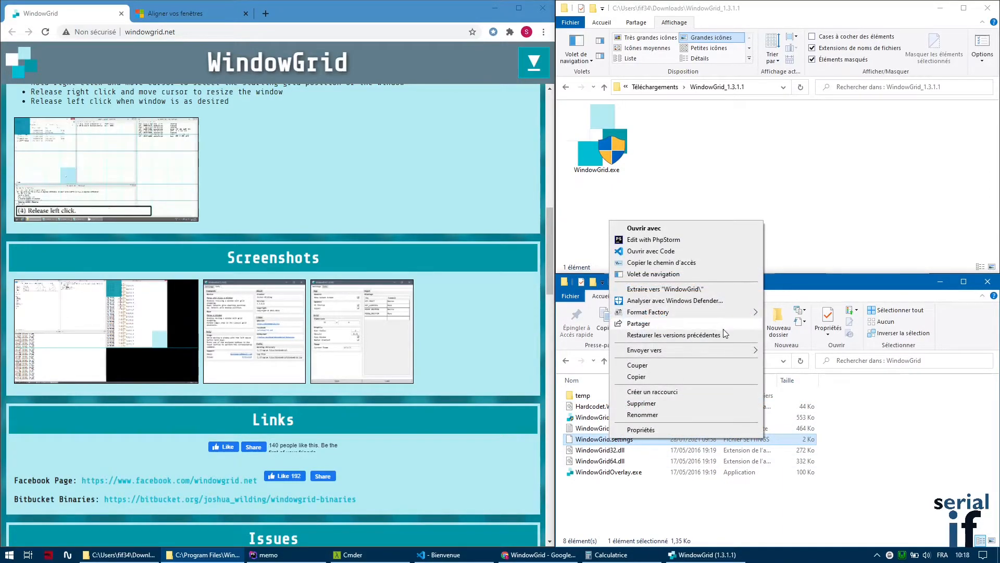
{"action": "left_click", "coordinate": [662, 252]}
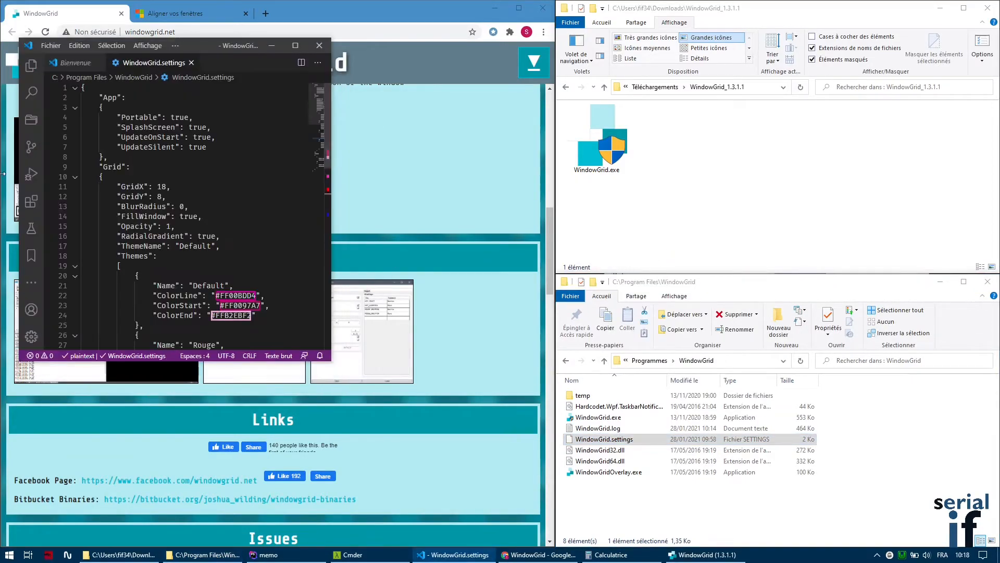
Snap the code editor to the left part of the screen grid at full height, dismiss the extension suggestion, and save WindowGrid.settings.
{"action": "left_click_drag", "start_coordinate": [192, 45], "coordinate": [60, 99]}
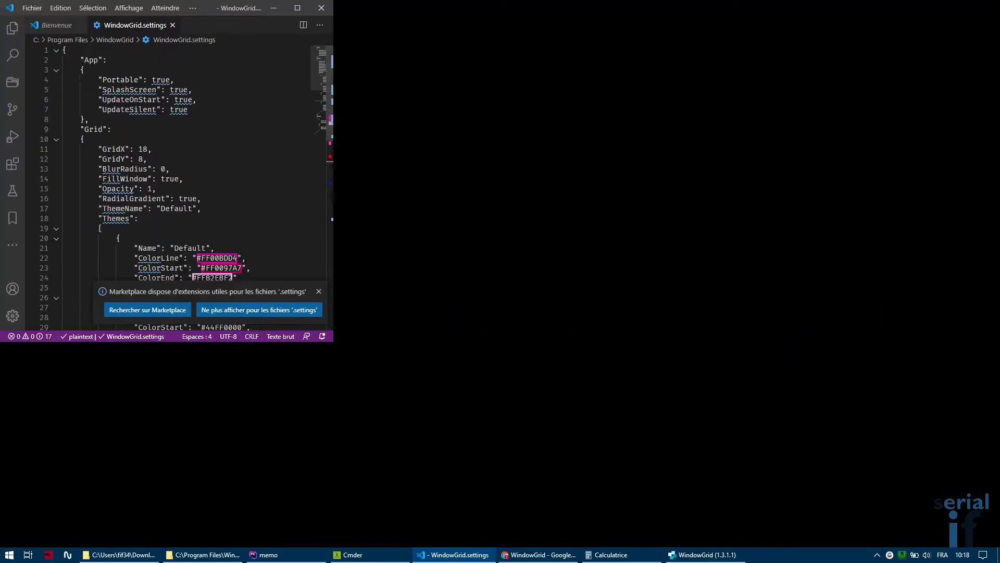
{"action": "left_click_drag", "start_coordinate": [201, 8], "coordinate": [394, 490]}
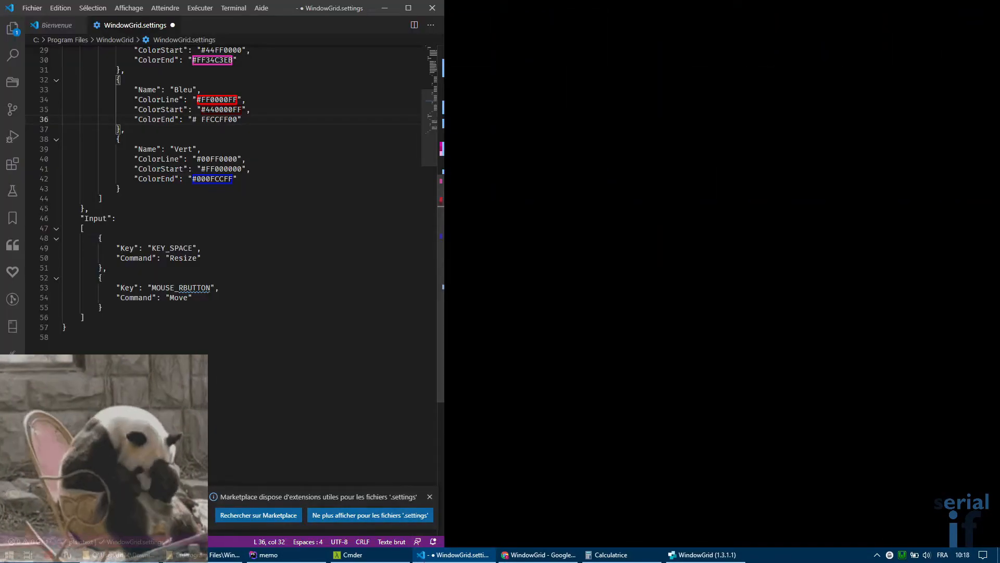
{"action": "scroll", "coordinate": [224, 235], "scroll_direction": "up", "scroll_amount": 10}
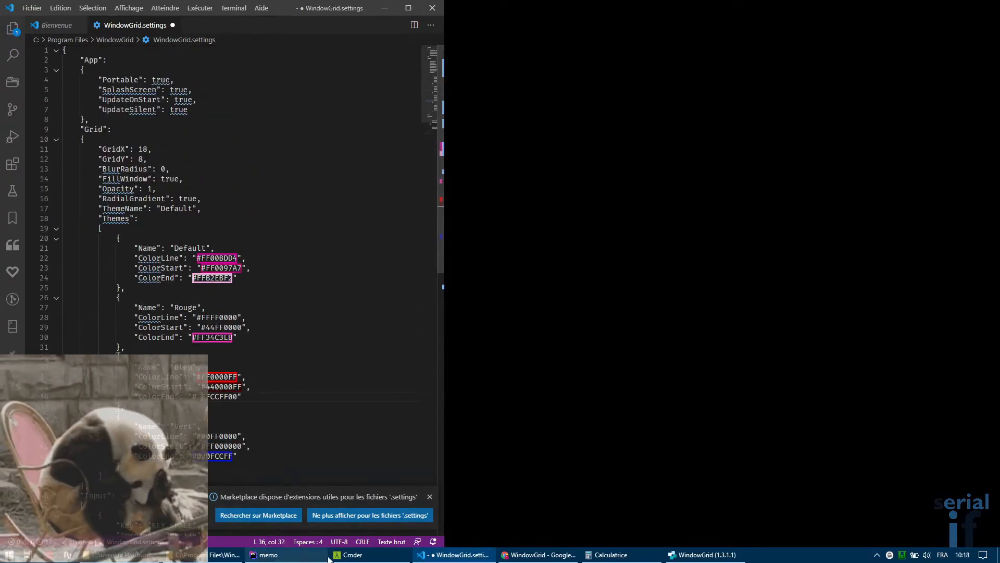
{"action": "left_click", "coordinate": [430, 497]}
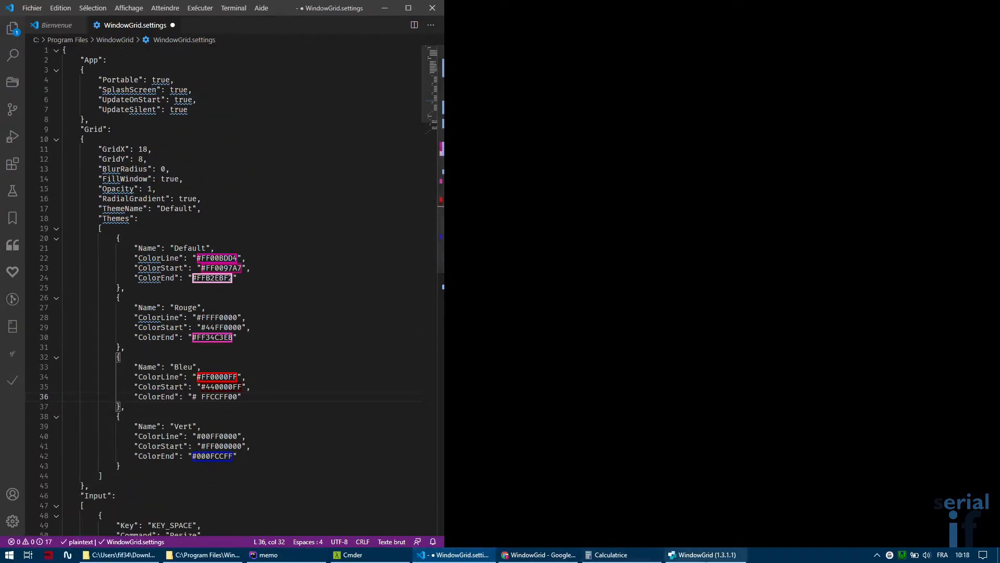
{"action": "key", "text": "ctrl+s"}
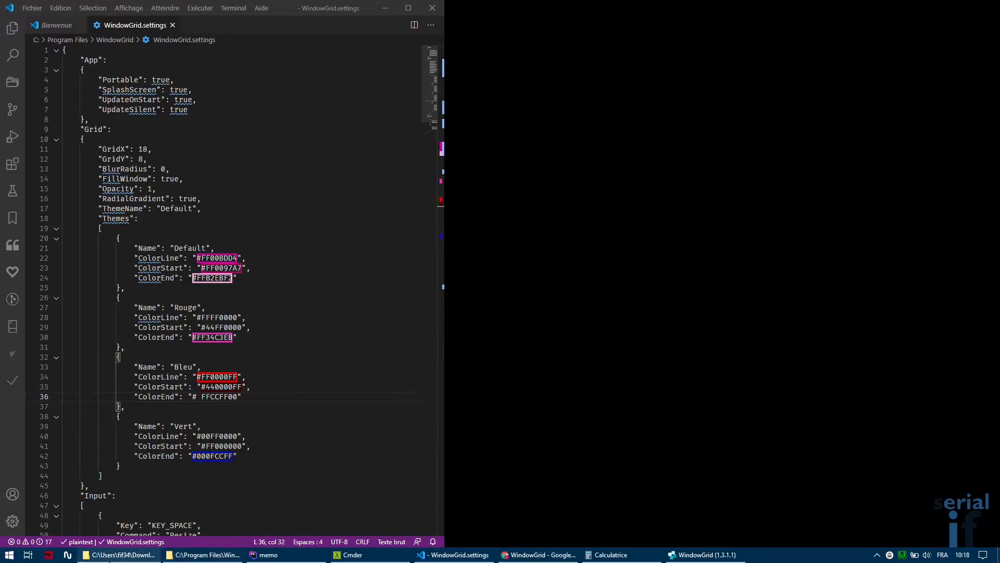
Bring back both folder windows and the WindowGrid window, placing WindowGrid beside the code editor.
{"action": "left_click", "coordinate": [121, 555]}
{"action": "left_click", "coordinate": [206, 555]}
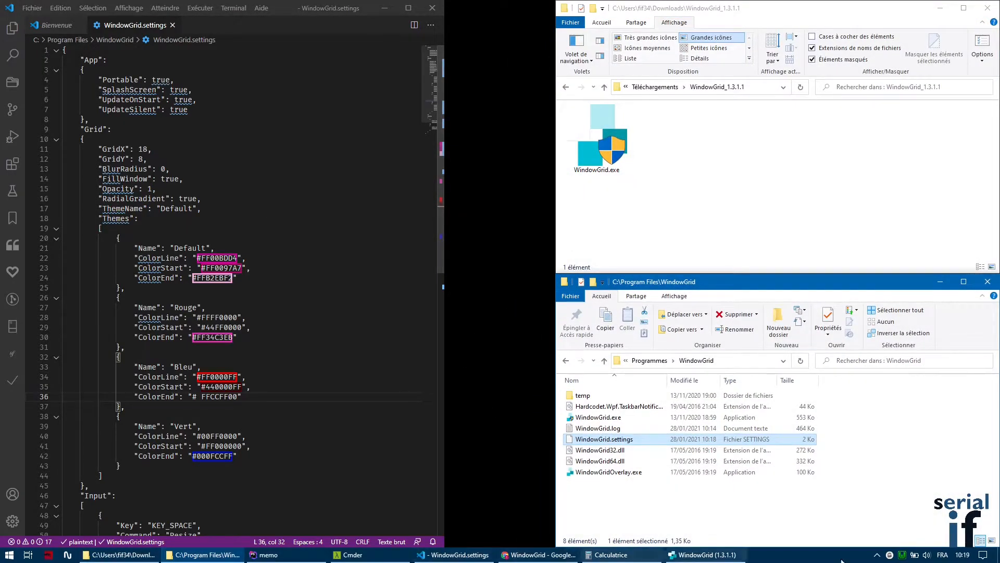
{"action": "left_click", "coordinate": [702, 555]}
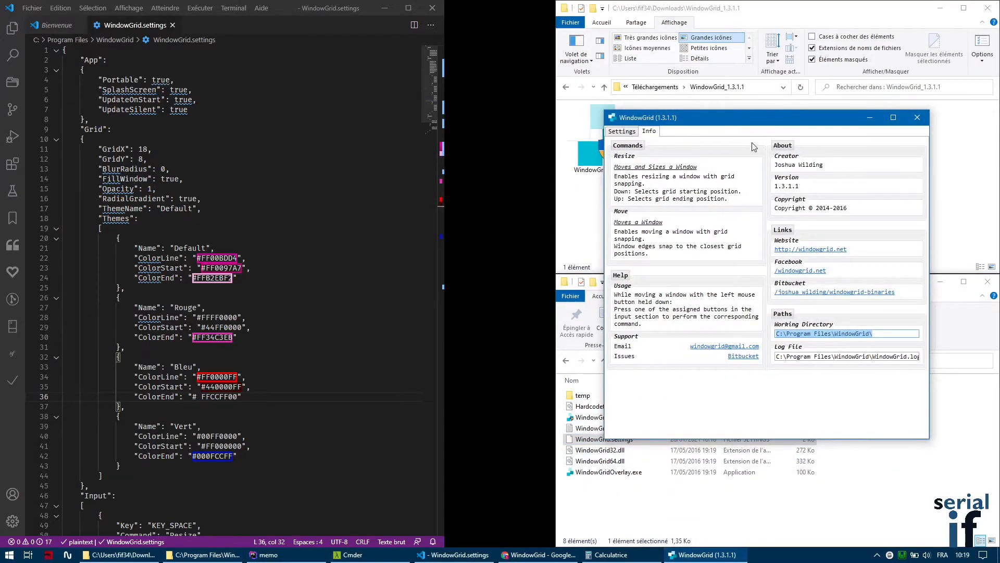
{"action": "left_click_drag", "start_coordinate": [759, 116], "coordinate": [583, 104]}
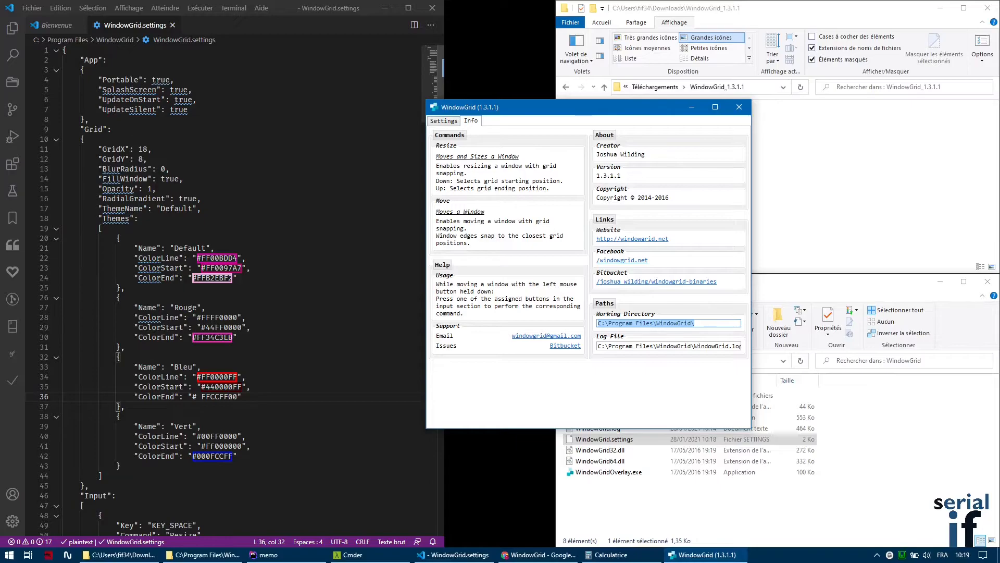
Compare the App and Grid entries in WindowGrid.settings with the options on WindowGrid's settings page.
{"action": "left_click_drag", "start_coordinate": [77, 59], "coordinate": [248, 211]}
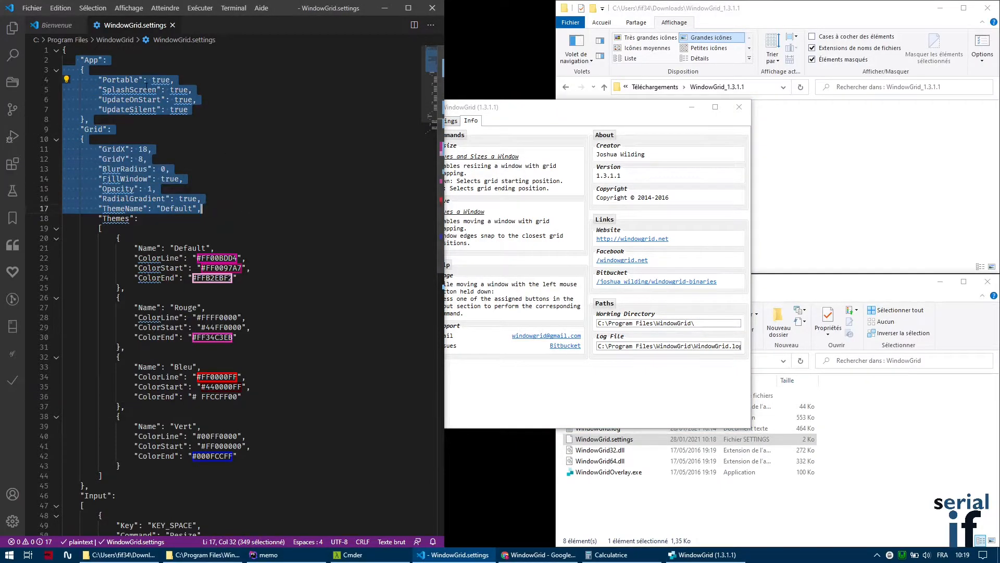
{"action": "key", "text": "alt+Tab"}
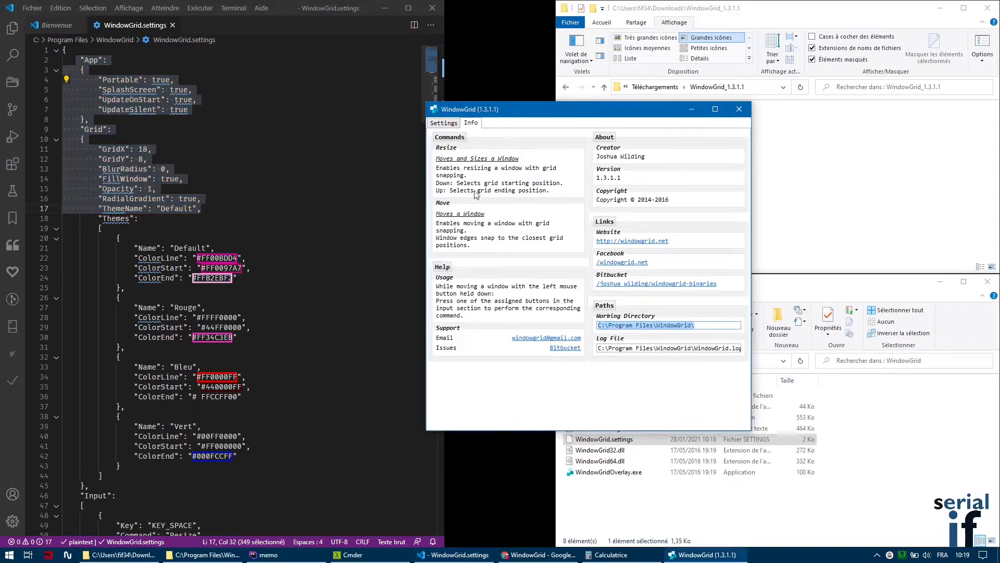
{"action": "left_click", "coordinate": [428, 124]}
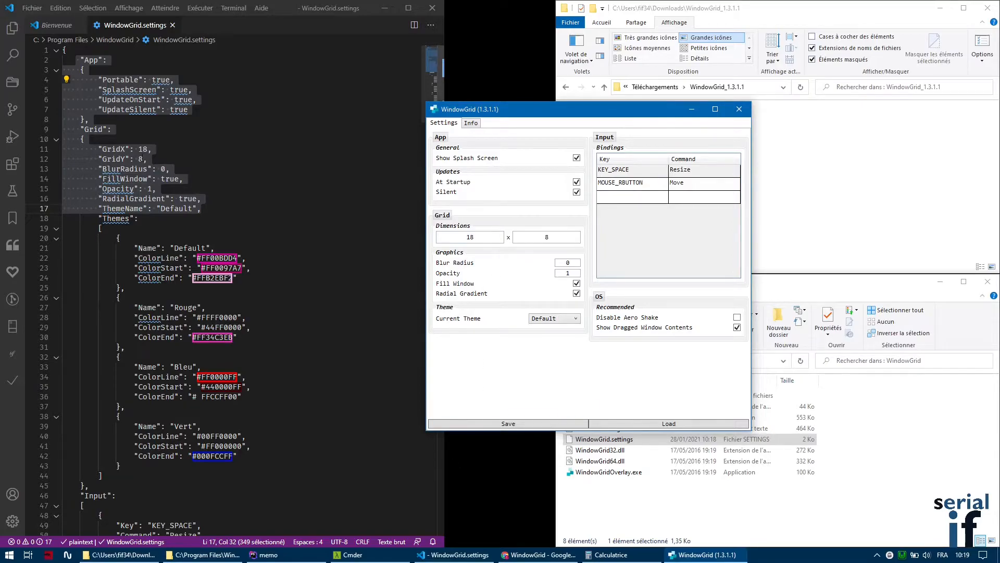
{"action": "left_click", "coordinate": [454, 555]}
{"action": "left_click", "coordinate": [143, 149]}
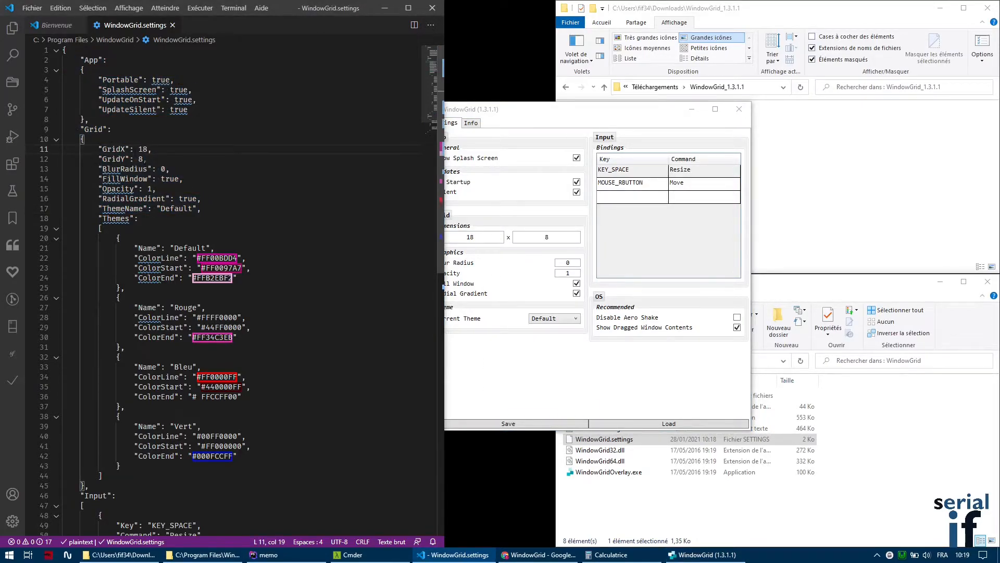
{"action": "key", "text": "alt+Tab"}
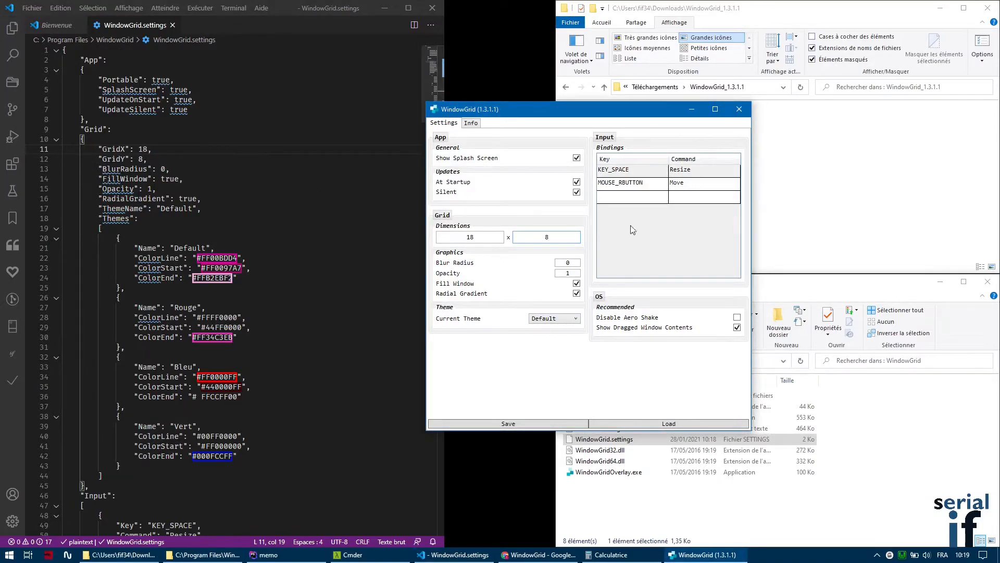
Check WindowGrid's list of themes, and examine the Vert theme's name and colour entries in the settings file.
{"action": "left_click", "coordinate": [566, 319]}
{"action": "left_click", "coordinate": [563, 319]}
{"action": "left_click", "coordinate": [188, 199]}
{"action": "scroll", "coordinate": [188, 199], "scroll_direction": "down", "scroll_amount": 2}
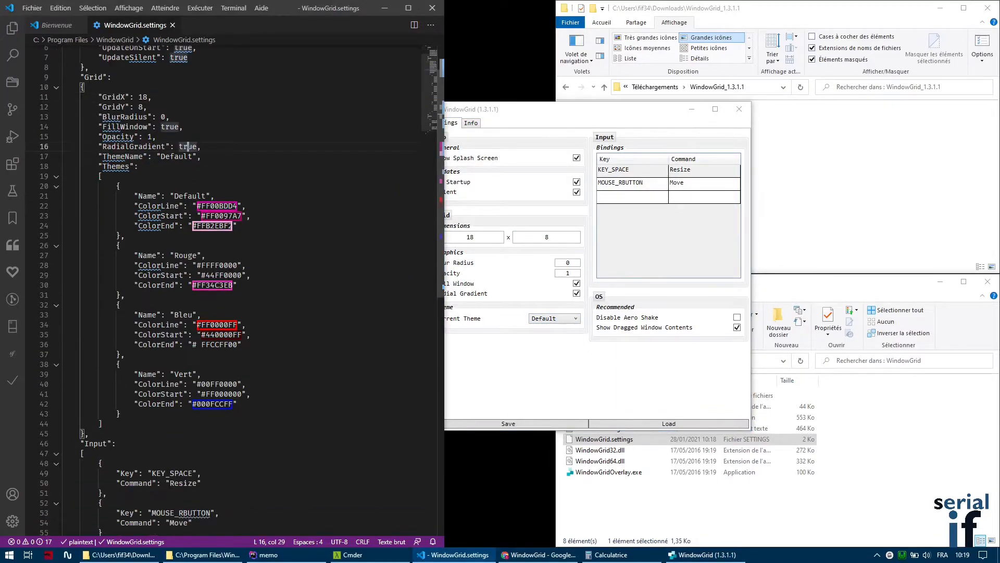
{"action": "left_click_drag", "start_coordinate": [134, 374], "coordinate": [202, 374]}
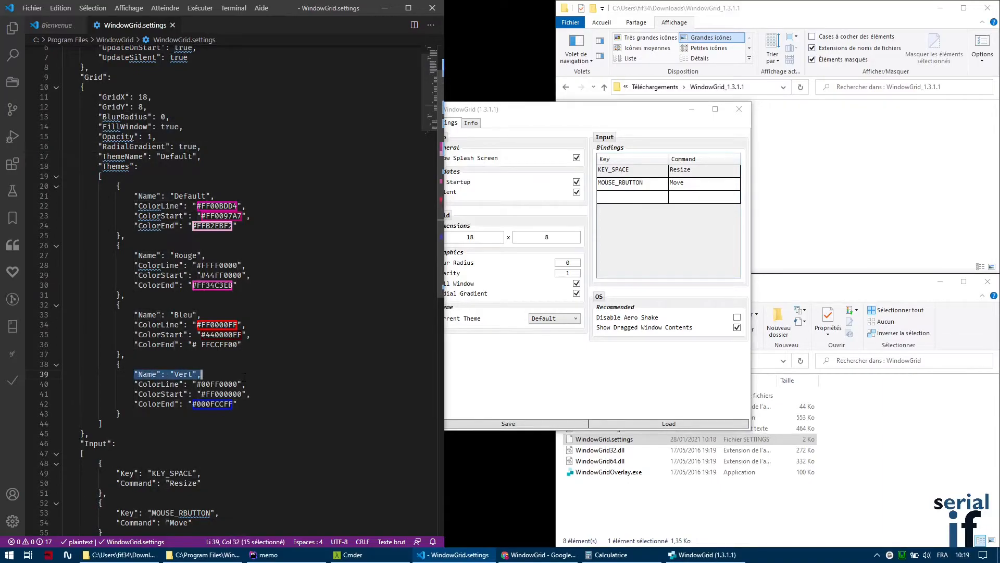
{"action": "left_click", "coordinate": [158, 384]}
{"action": "left_click", "coordinate": [156, 404]}
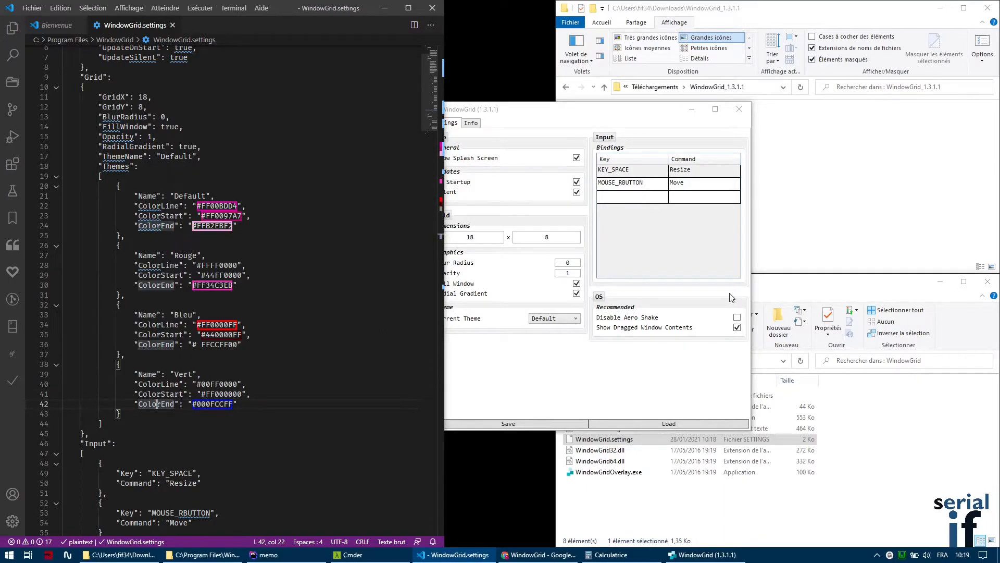
Show the Default theme's grid colours by moving and resizing the WindowGrid window on the screen grid.
{"action": "left_click", "coordinate": [556, 116]}
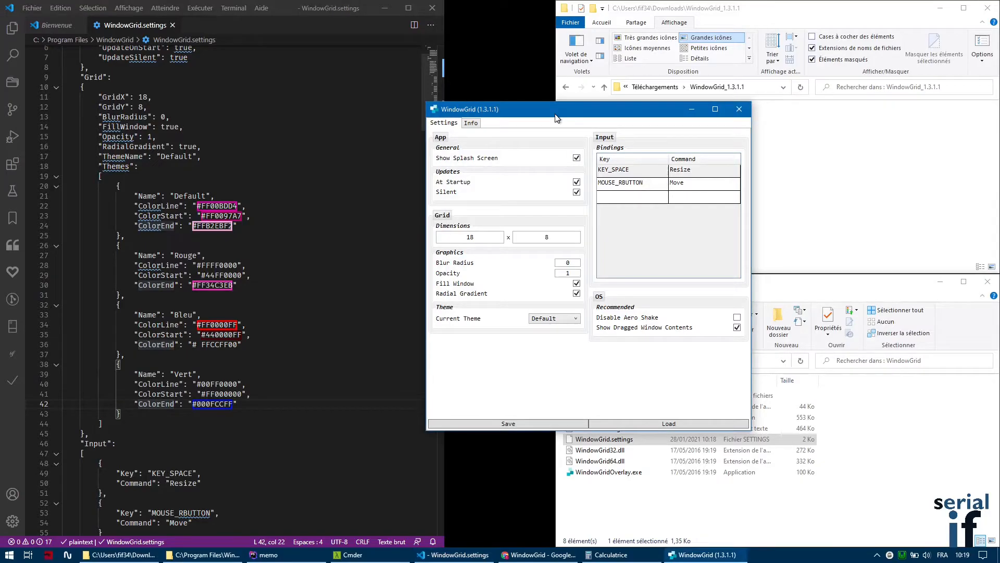
{"action": "right_click", "coordinate": [552, 116]}
{"action": "left_click_drag", "start_coordinate": [556, 116], "coordinate": [696, 418]}
{"action": "left_click_drag", "start_coordinate": [476, 83], "coordinate": [662, 87]}
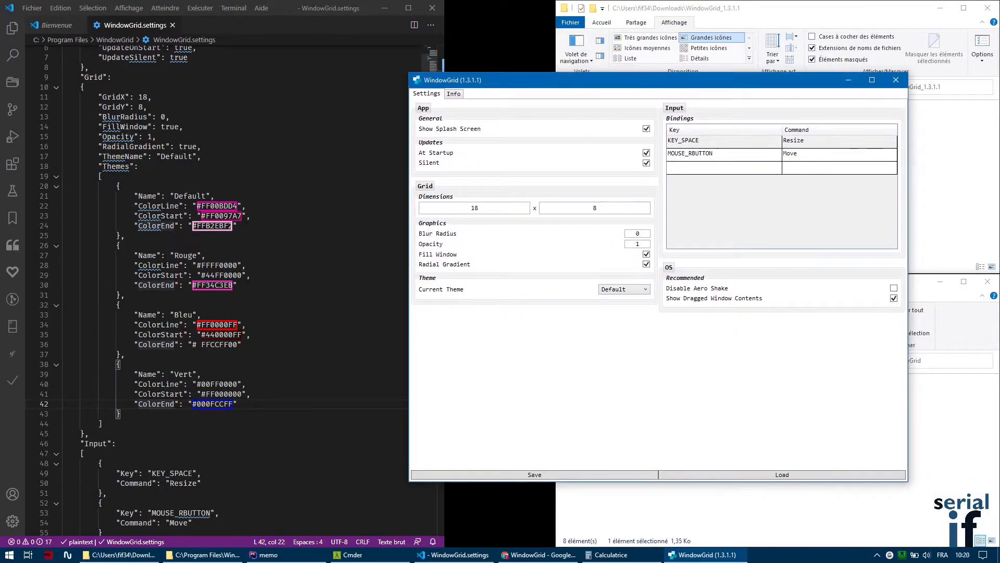
Highlight the leading 00 of the Vert theme's ColorLine value, and point out the Default theme's ColorLine entry.
{"action": "left_click", "coordinate": [202, 374]}
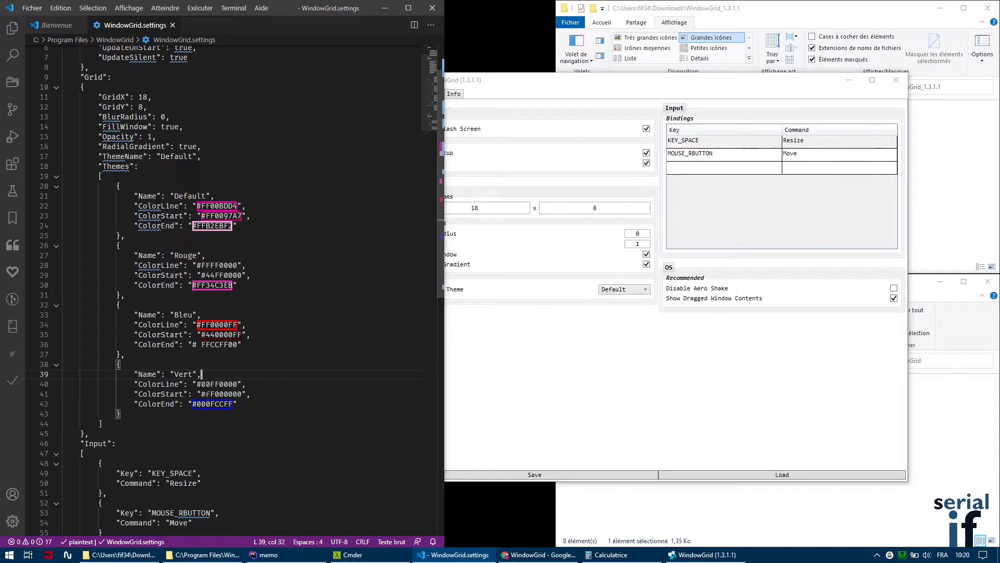
{"action": "left_click_drag", "start_coordinate": [201, 384], "coordinate": [211, 384]}
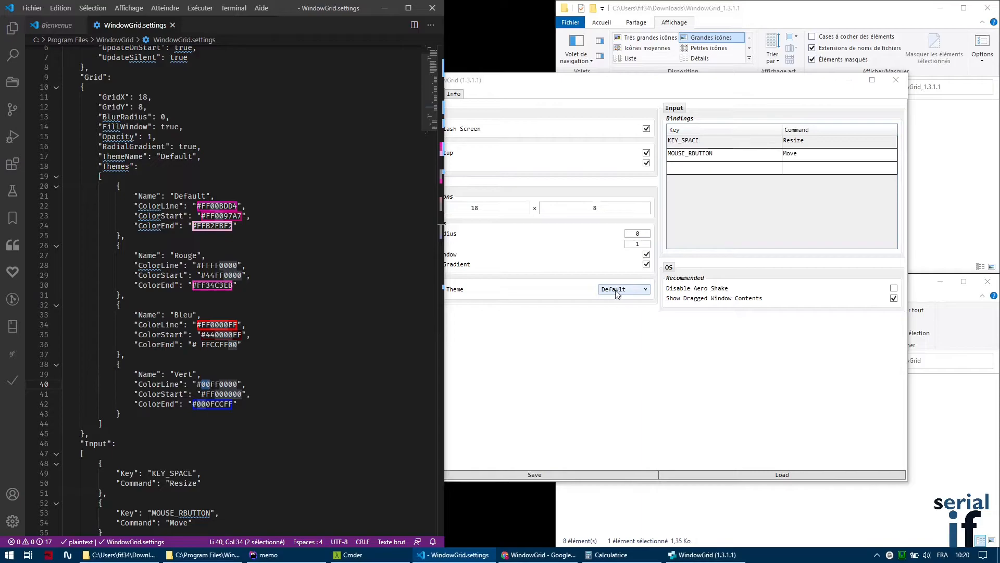
{"action": "left_click", "coordinate": [166, 206]}
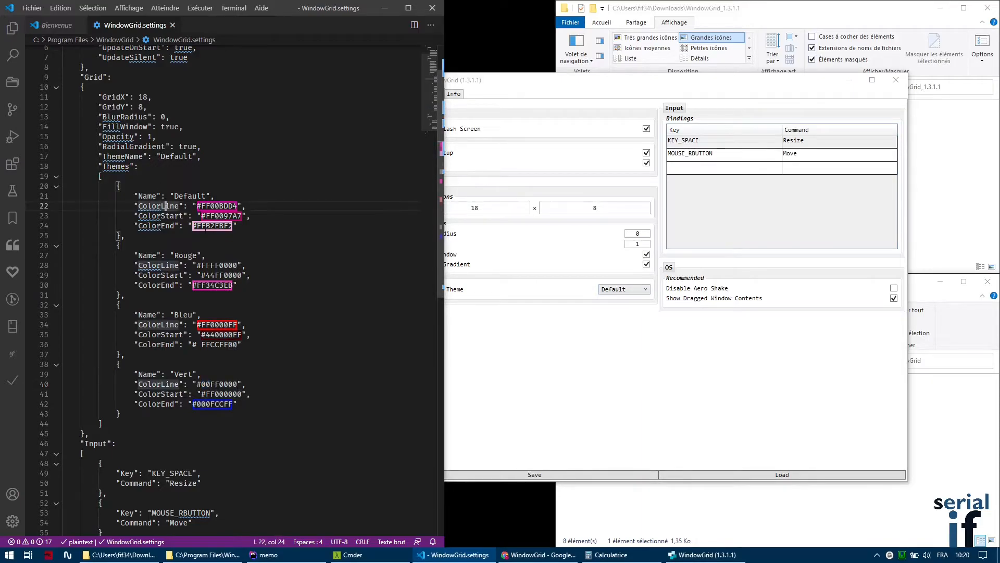
Remove the leading FF from the Default theme's ColorLine, ColorStart and ColorEnd values.
{"action": "left_click", "coordinate": [201, 206]}
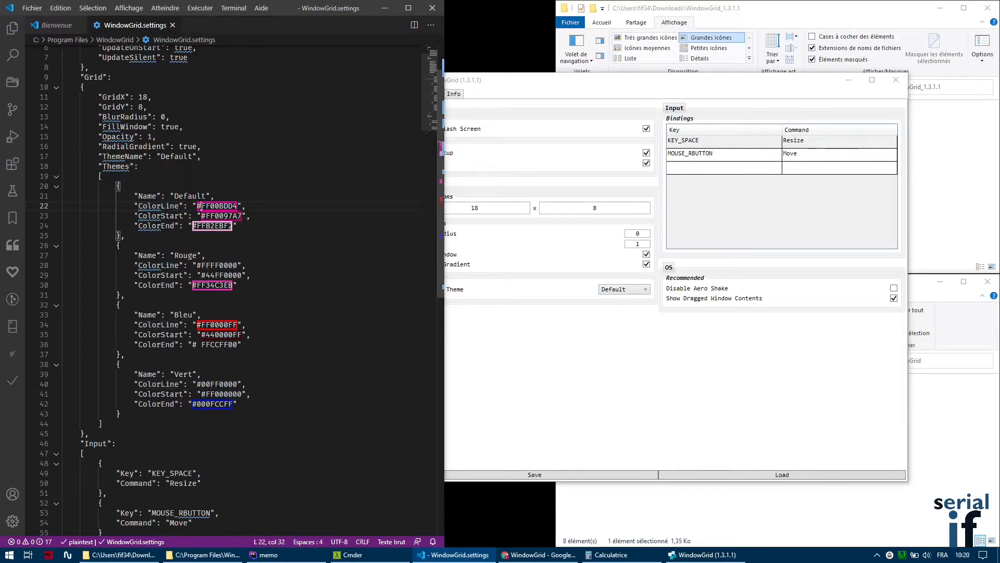
{"action": "key", "text": "Delete"}
{"action": "key", "text": "Delete"}
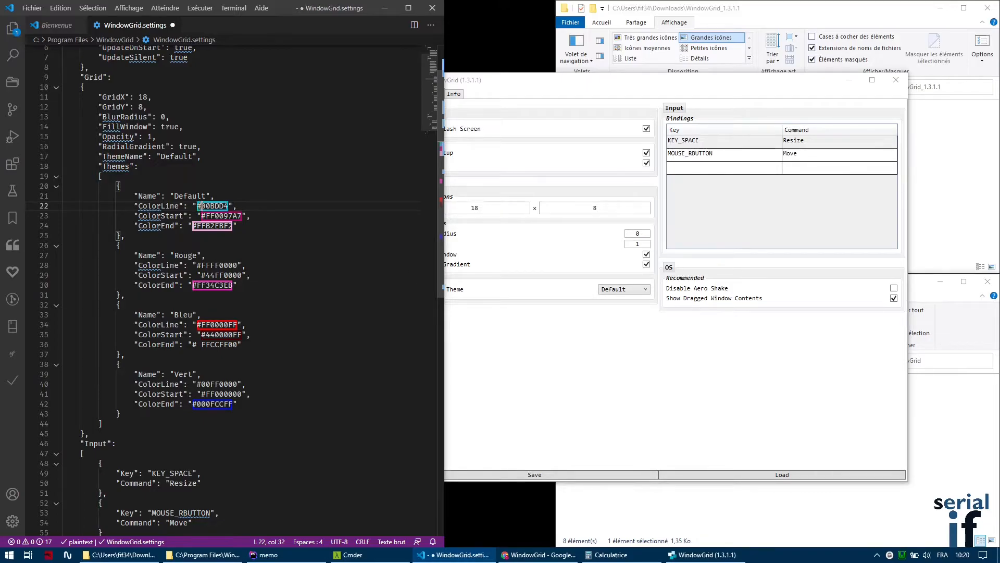
{"action": "left_click", "coordinate": [202, 216]}
{"action": "key", "text": "Delete"}
{"action": "key", "text": "Delete"}
{"action": "left_click", "coordinate": [197, 226]}
{"action": "key", "text": "Delete"}
{"action": "key", "text": "Delete"}
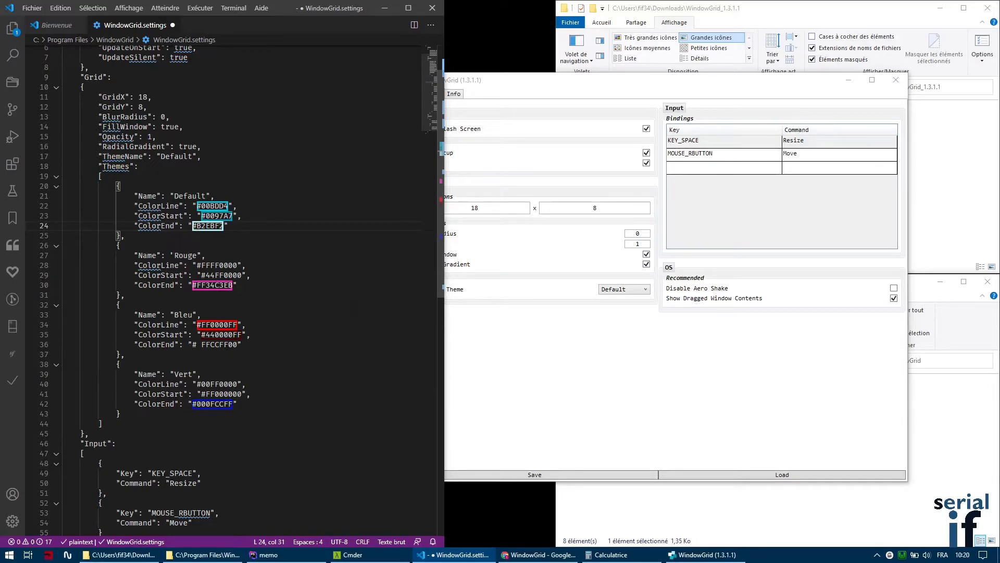
Save the edited settings file, and move the WindowGrid window on the grid to test the Default theme's colours.
{"action": "left_click", "coordinate": [256, 198]}
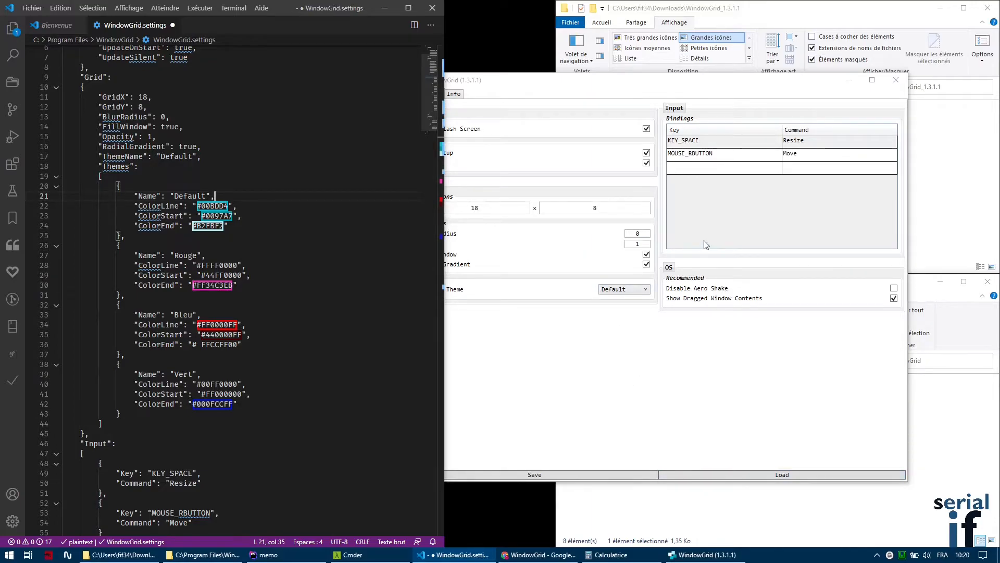
{"action": "left_click_drag", "start_coordinate": [626, 79], "coordinate": [640, 227]}
{"action": "right_click", "coordinate": [630, 86]}
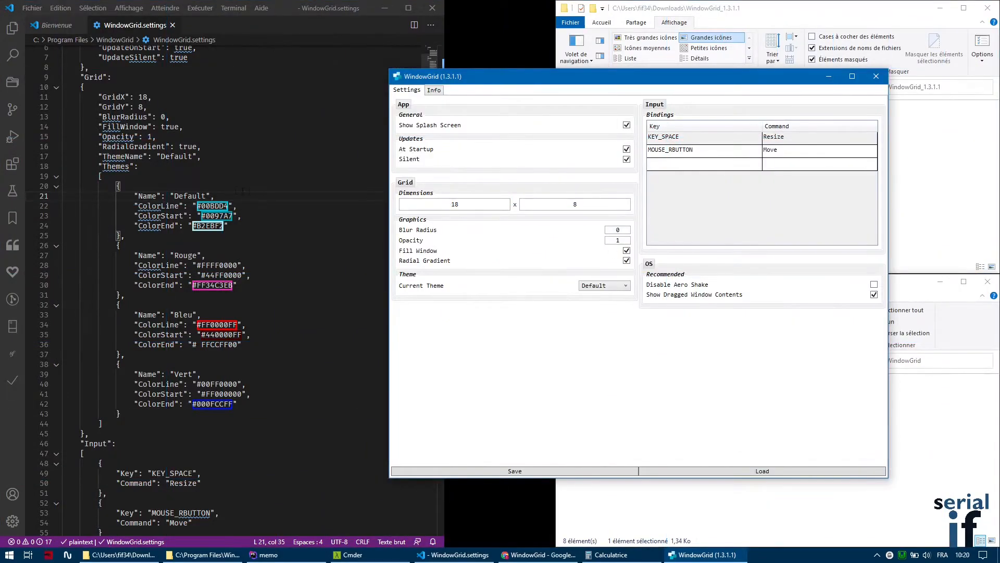
Undo the removal of the leading FF from the Default theme's three colour values in the settings file.
{"action": "left_click", "coordinate": [245, 237]}
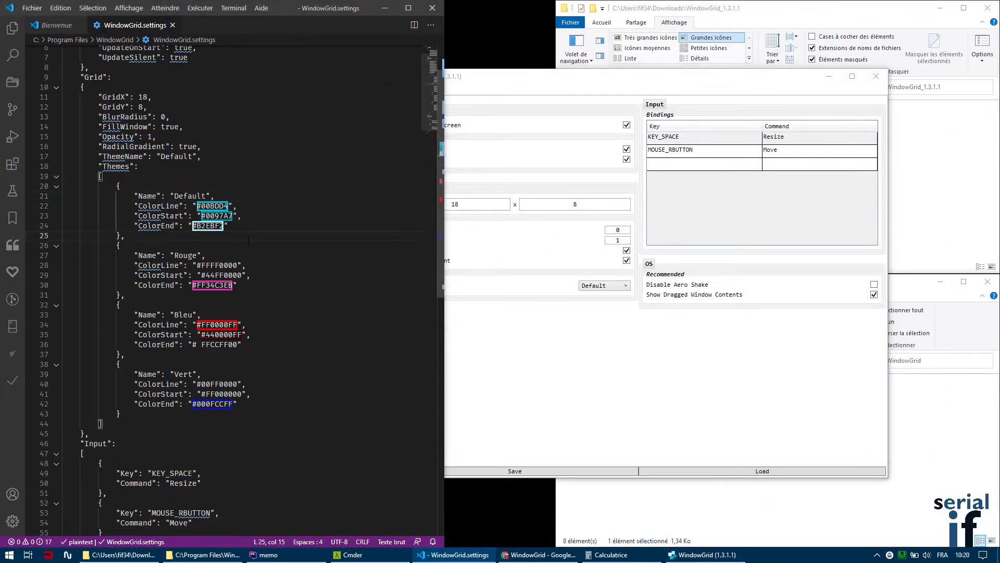
{"action": "key", "text": "ctrl+z"}
{"action": "key", "text": "ctrl+z"}
{"action": "key", "text": "ctrl+z"}
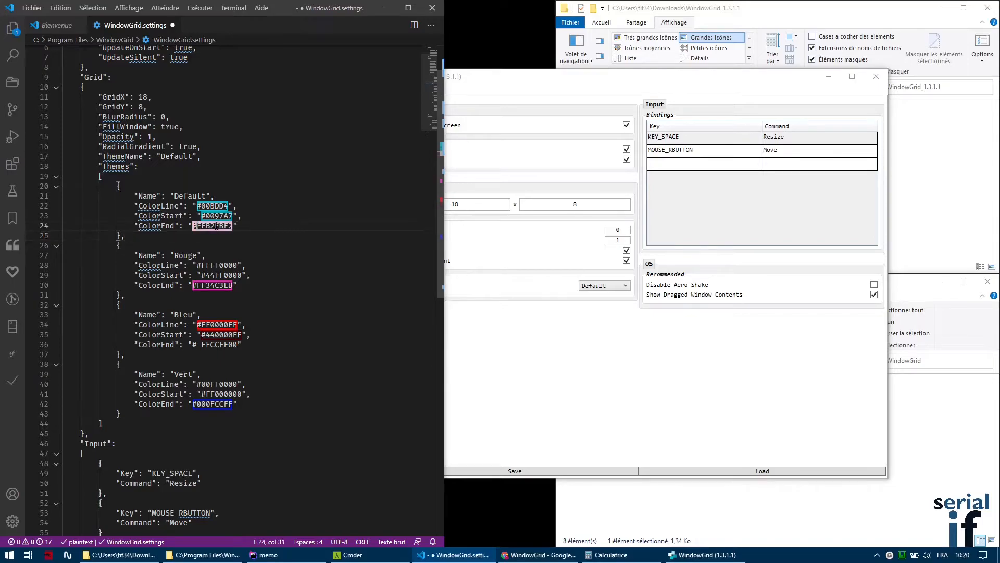
{"action": "left_click", "coordinate": [370, 256]}
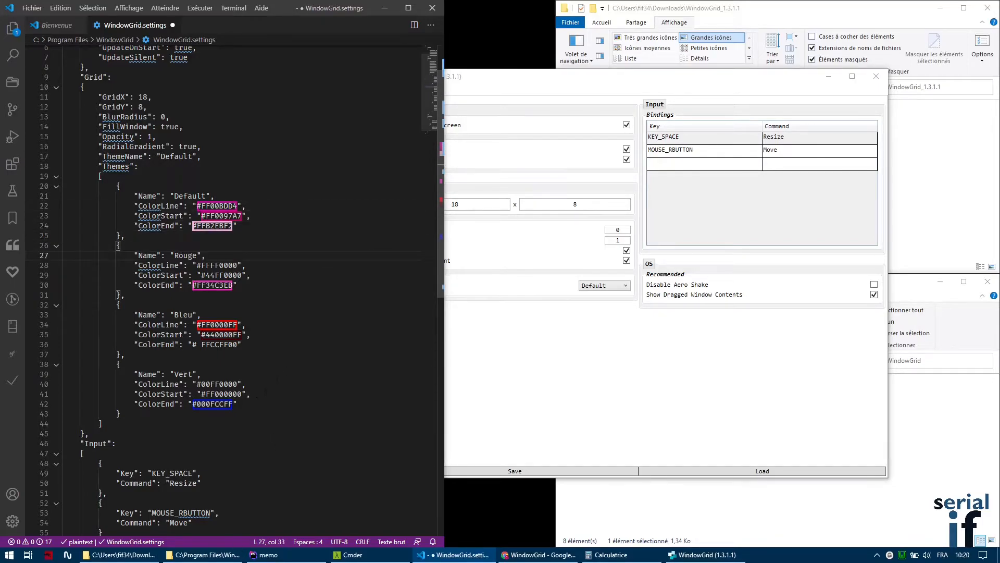
Duplicate the Vert theme block after itself in the Themes list, and name the copy Perso.
{"action": "left_click_drag", "start_coordinate": [133, 417], "coordinate": [121, 355]}
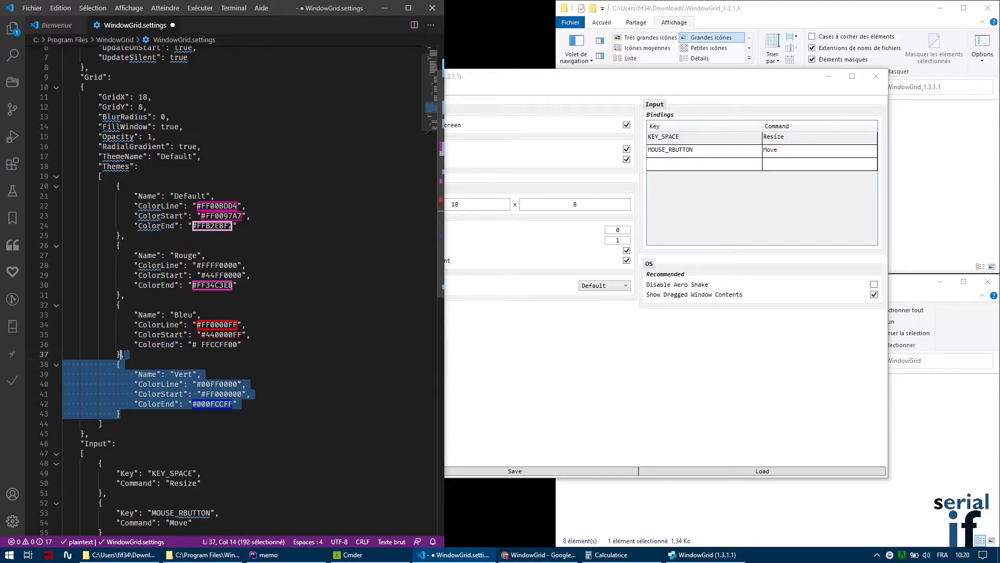
{"action": "key", "text": "ctrl+c"}
{"action": "left_click", "coordinate": [153, 413]}
{"action": "key", "text": "ctrl+v"}
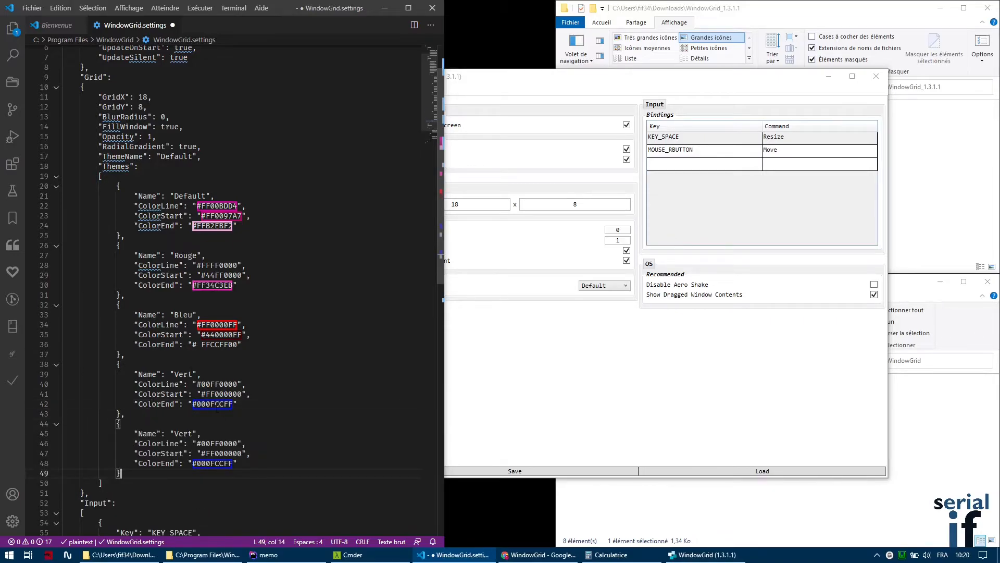
{"action": "double_click", "coordinate": [183, 433]}
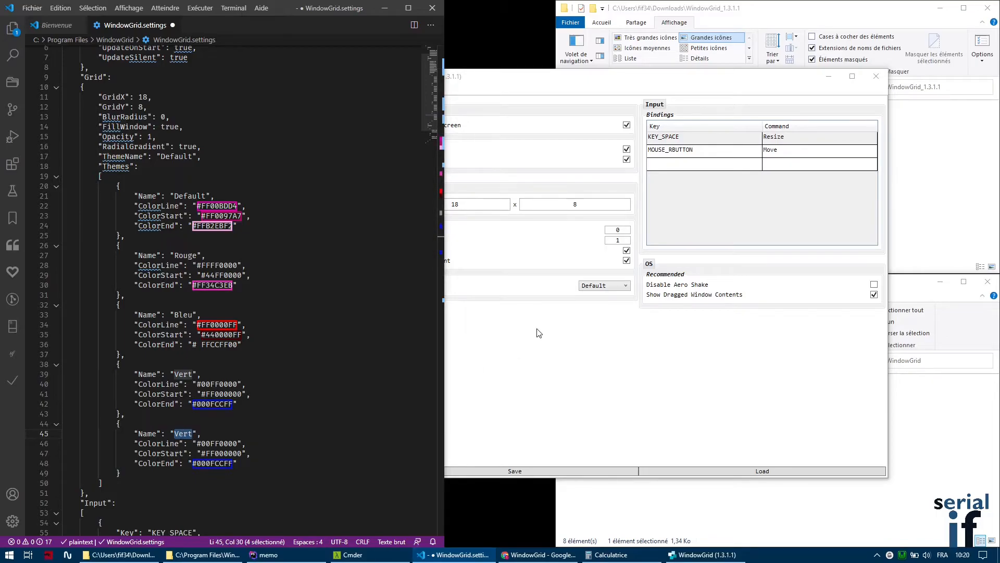
{"action": "type", "text": "Perso"}
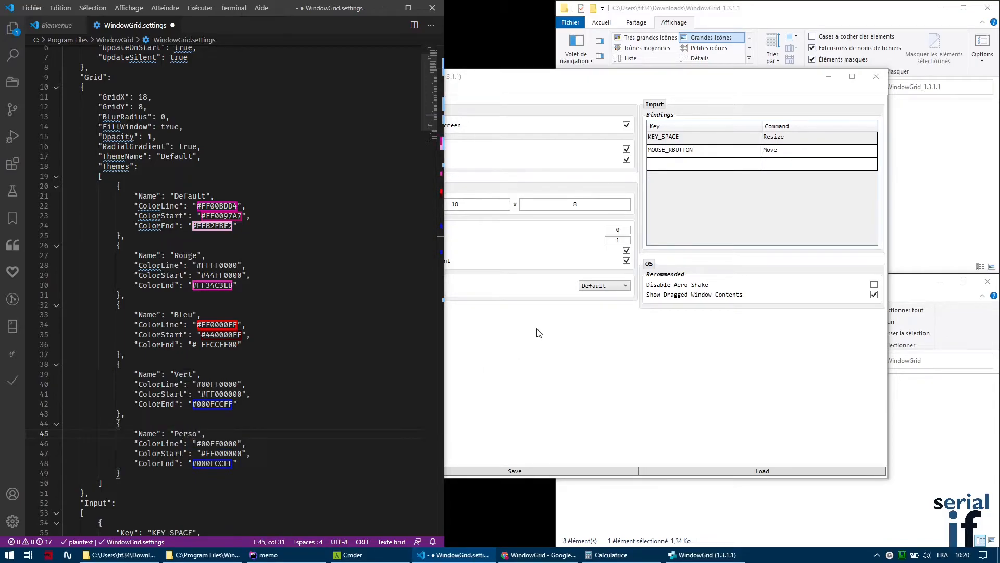
Remove the two leading alpha digits from the Perso theme's ColorLine, ColorStart and ColorEnd values.
{"action": "left_click", "coordinate": [125, 364]}
{"action": "scroll", "coordinate": [289, 393], "scroll_direction": "down", "scroll_amount": 3}
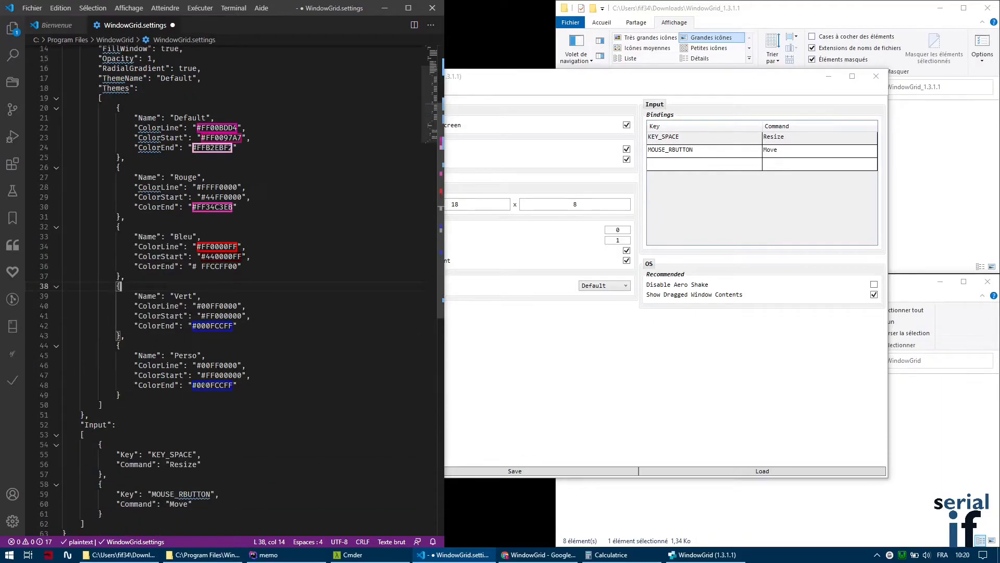
{"action": "left_click_drag", "start_coordinate": [202, 365], "coordinate": [210, 365]}
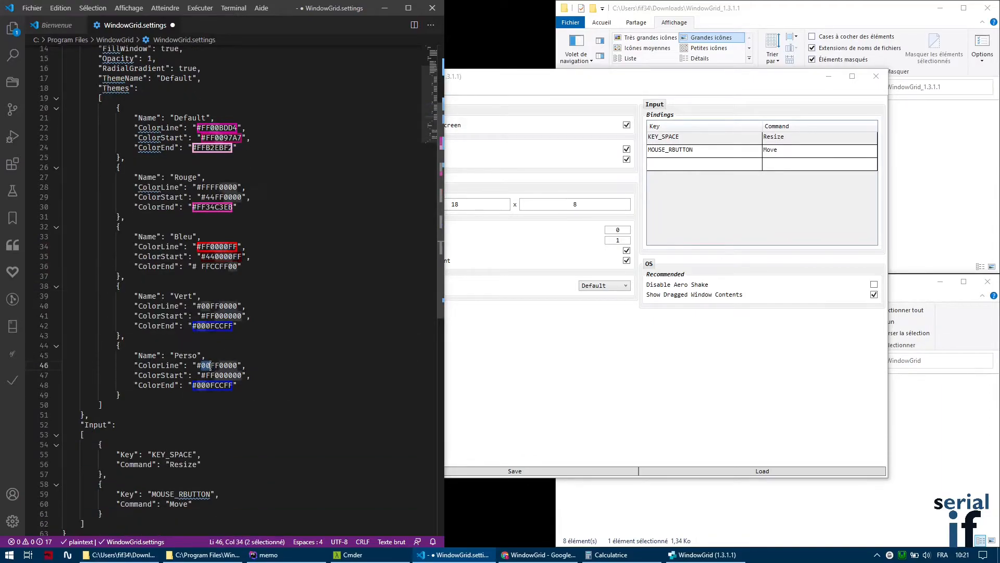
{"action": "key", "text": "BackSpace"}
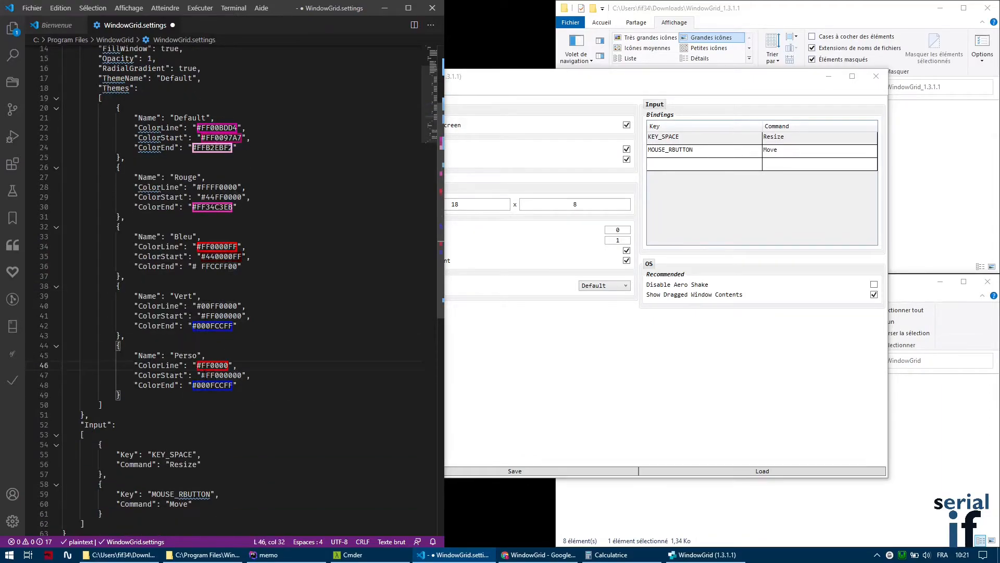
{"action": "left_click", "coordinate": [210, 376]}
{"action": "key", "text": "BackSpace"}
{"action": "key", "text": "Delete"}
{"action": "key", "text": "Down"}
{"action": "key", "text": "BackSpace"}
{"action": "key", "text": "BackSpace"}
{"action": "left_click", "coordinate": [328, 316]}
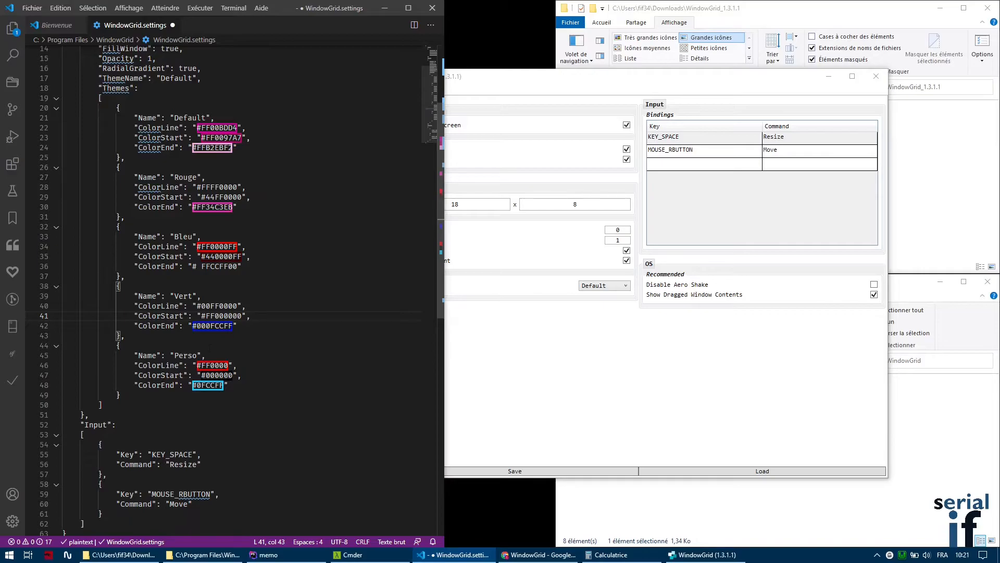
Set the Perso theme's ColorLine to #CC5500, ColorStart to #00FFFF and ColorEnd to #FFFFFF.
{"action": "double_click", "coordinate": [213, 366]}
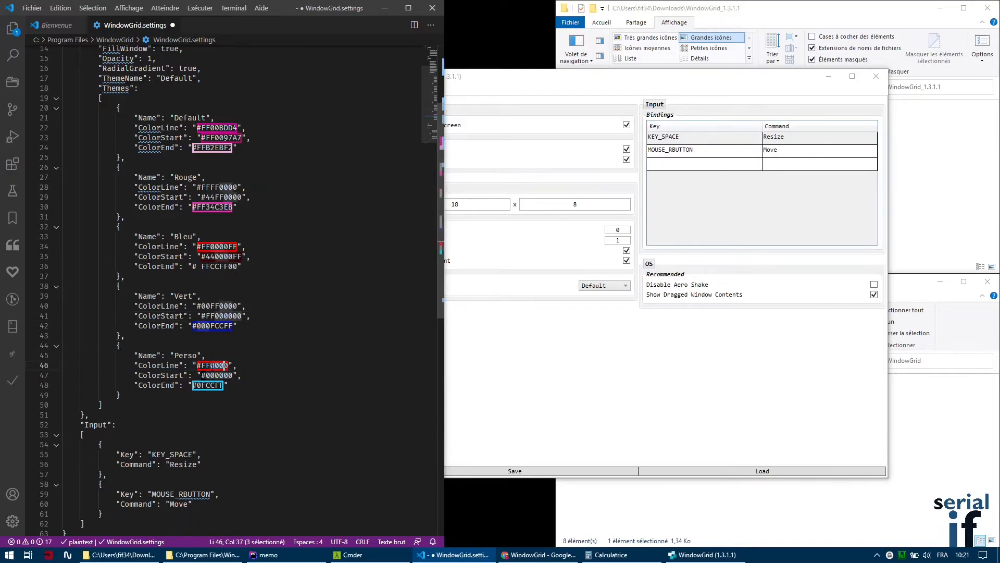
{"action": "type", "text": "CC55"}
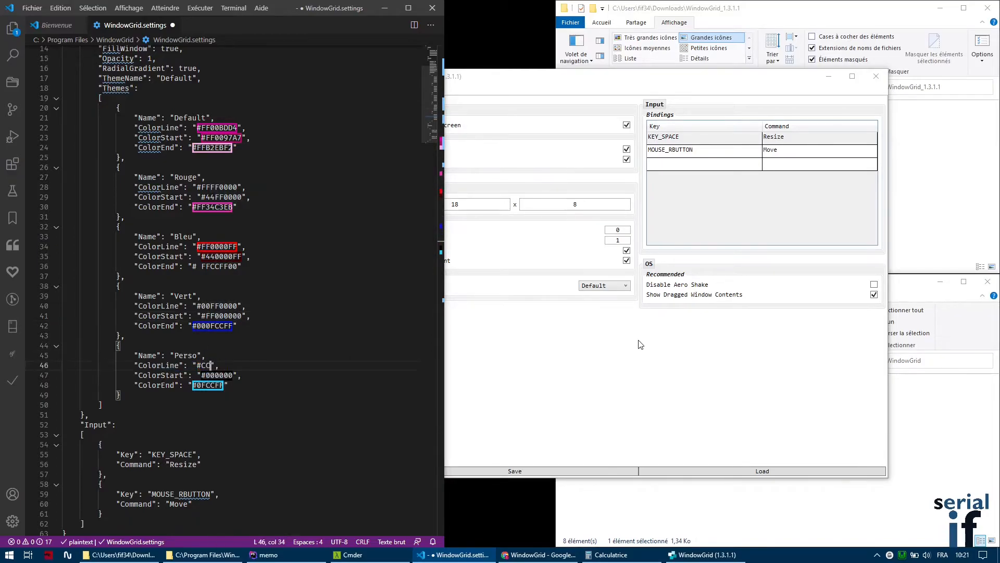
{"action": "type", "text": "00"}
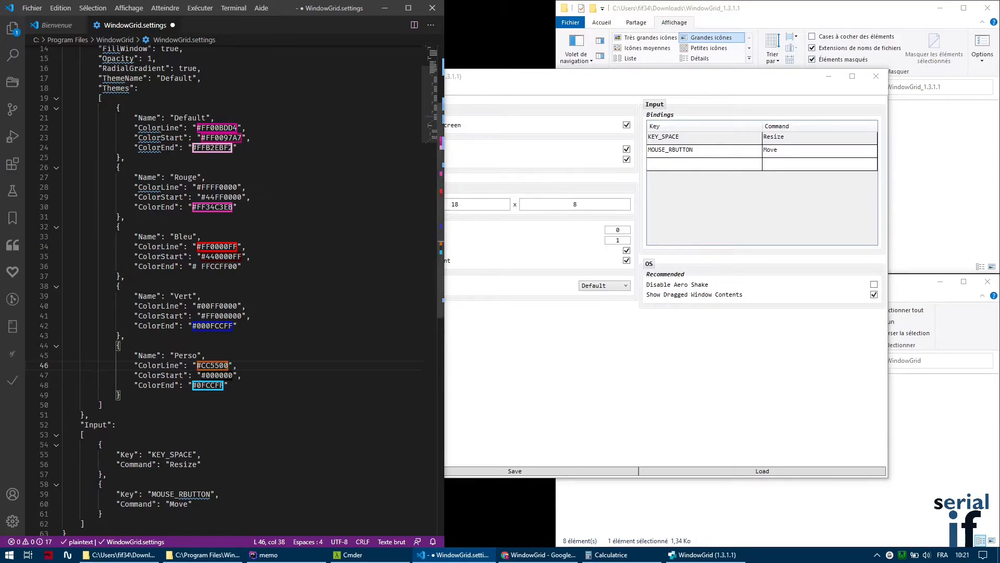
{"action": "double_click", "coordinate": [217, 375]}
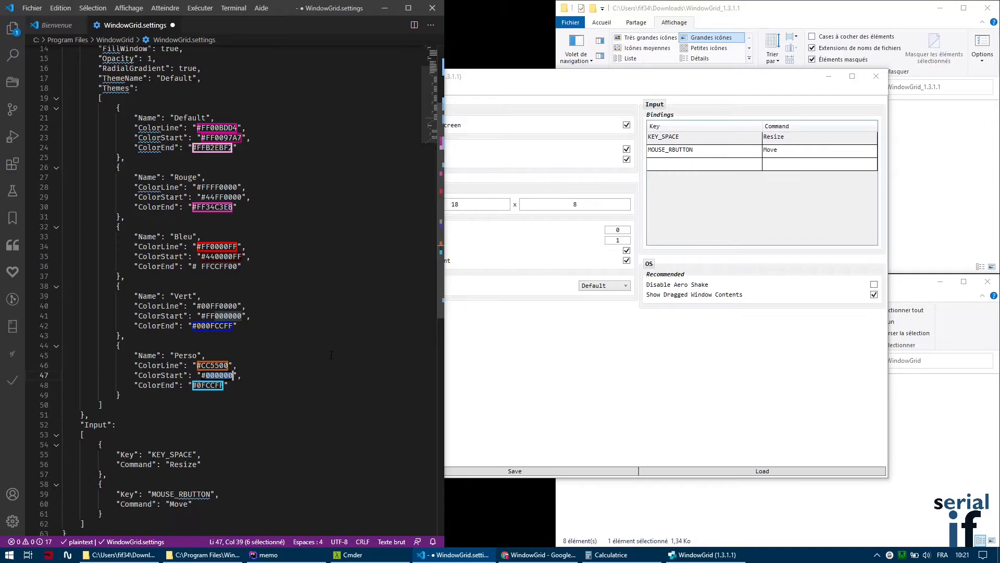
{"action": "type", "text": "00FFF"}
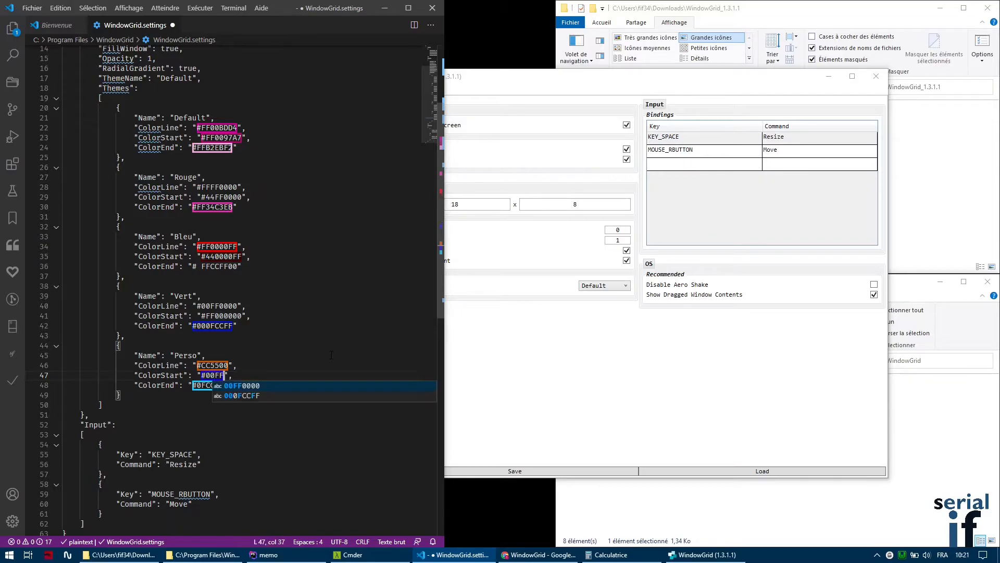
{"action": "type", "text": "F"}
{"action": "left_click", "coordinate": [284, 393]}
{"action": "left_click_drag", "start_coordinate": [197, 386], "coordinate": [224, 386]}
{"action": "type", "text": "FFFFFF"}
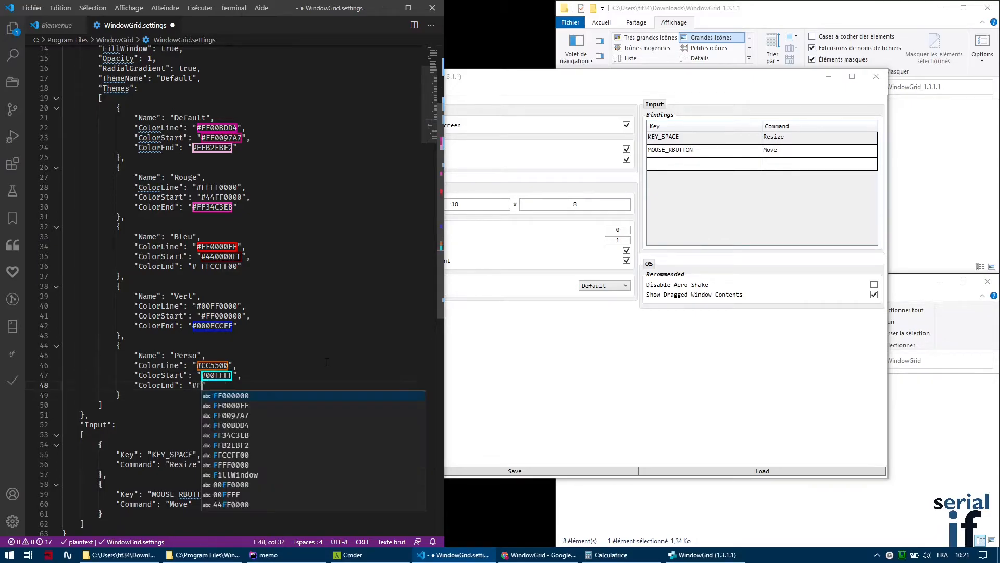
{"action": "left_click", "coordinate": [291, 359]}
Prefix the Perso theme's colours with FF, giving #FFCC5500, #FF00FFFF and #FFFFFFFF.
{"action": "left_click", "coordinate": [201, 365]}
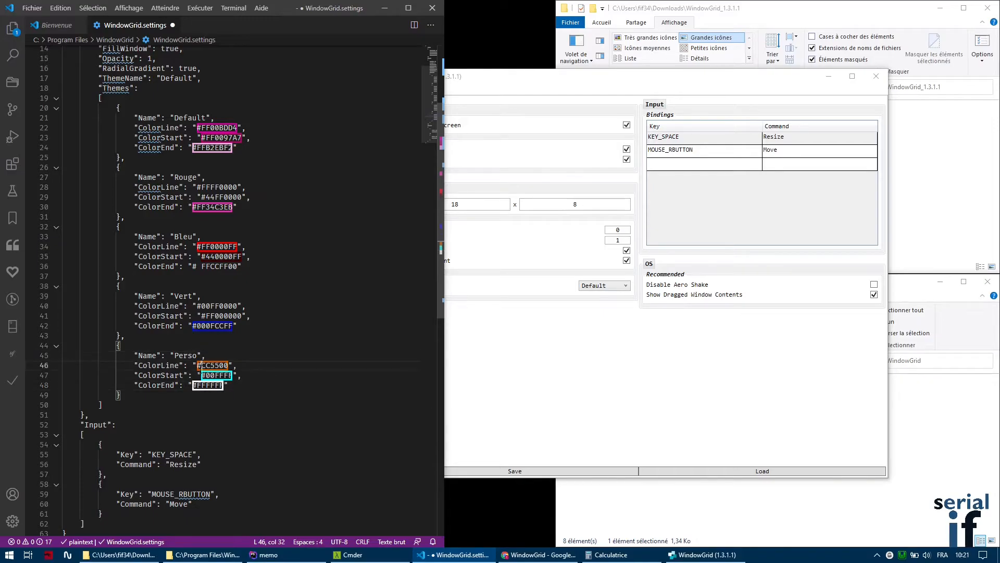
{"action": "type", "text": "FF"}
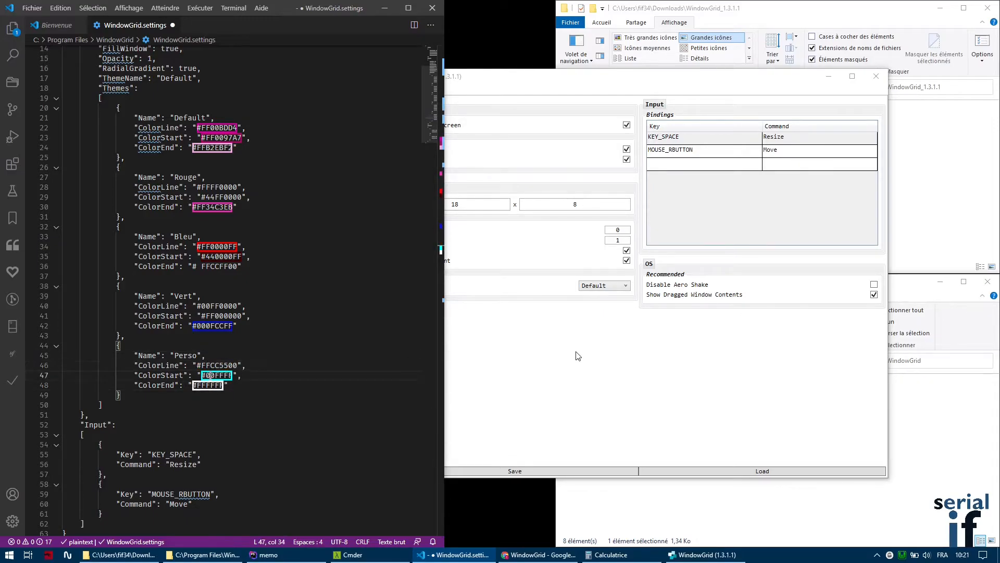
{"action": "key", "text": "Right"}
{"action": "type", "text": "FF"}
{"action": "key", "text": "Down"}
{"action": "key", "text": "Left"}
{"action": "key", "text": "Left"}
{"action": "key", "text": "Left"}
{"action": "key", "text": "Left"}
{"action": "type", "text": "FF"}
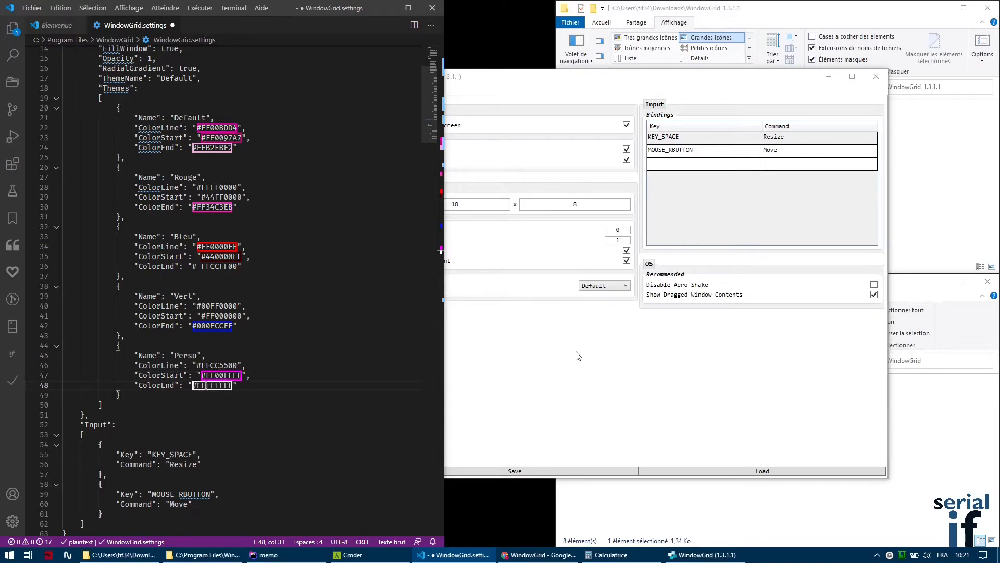
{"action": "key", "text": "Down"}
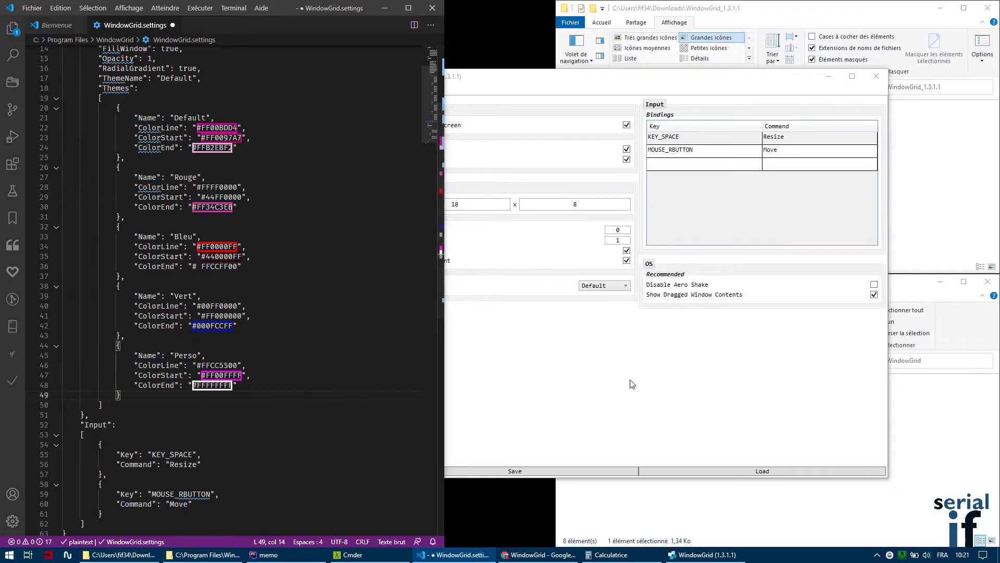
Save the settings file and try to load it in WindowGrid, dismissing the dialog.
{"action": "key", "text": "ctrl+s"}
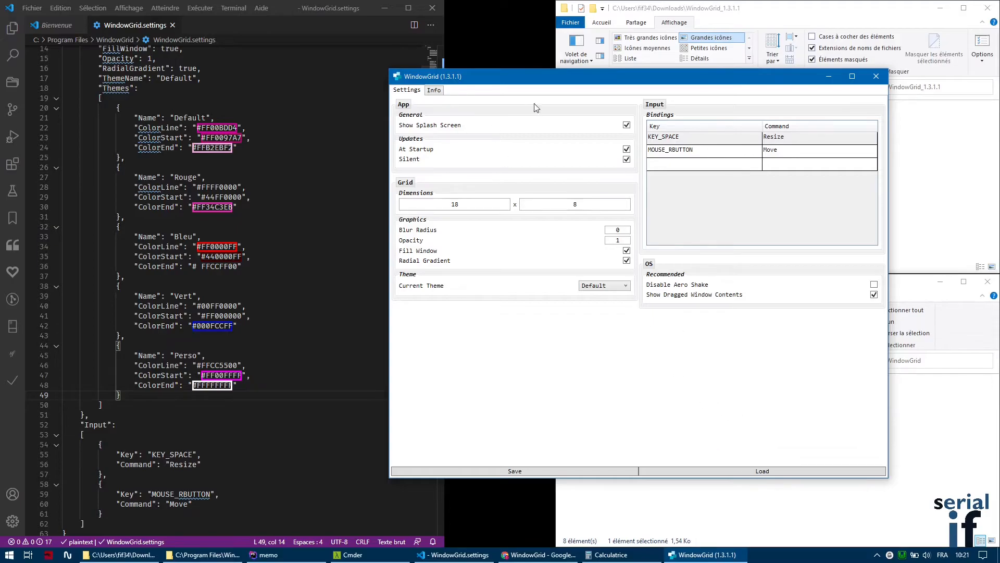
{"action": "left_click", "coordinate": [763, 471]}
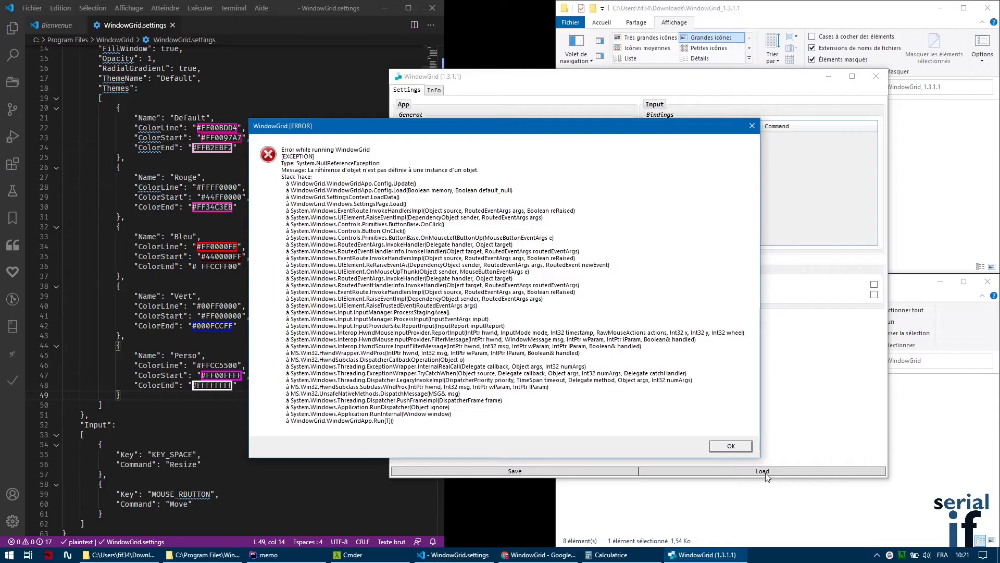
{"action": "left_click", "coordinate": [737, 444]}
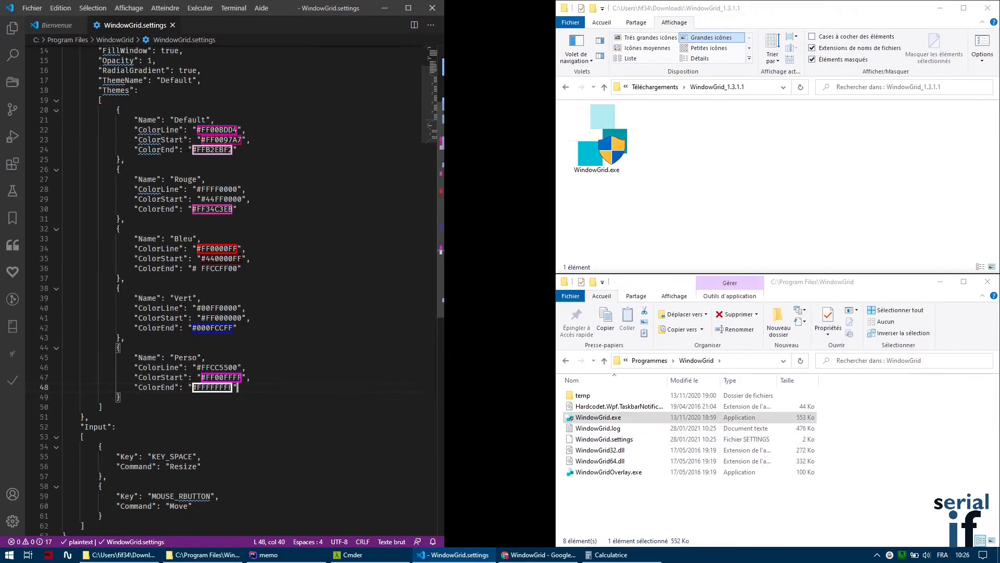
Delete the stray space in the Bleu theme's ColorEnd so it reads #FFCCFF00, and save the settings file.
{"action": "left_click", "coordinate": [201, 269]}
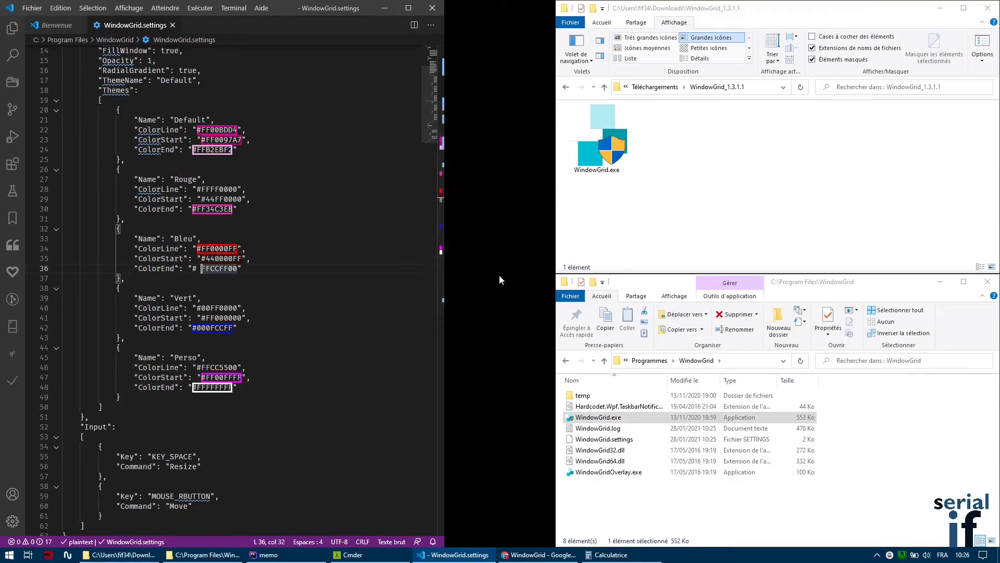
{"action": "key", "text": "BackSpace"}
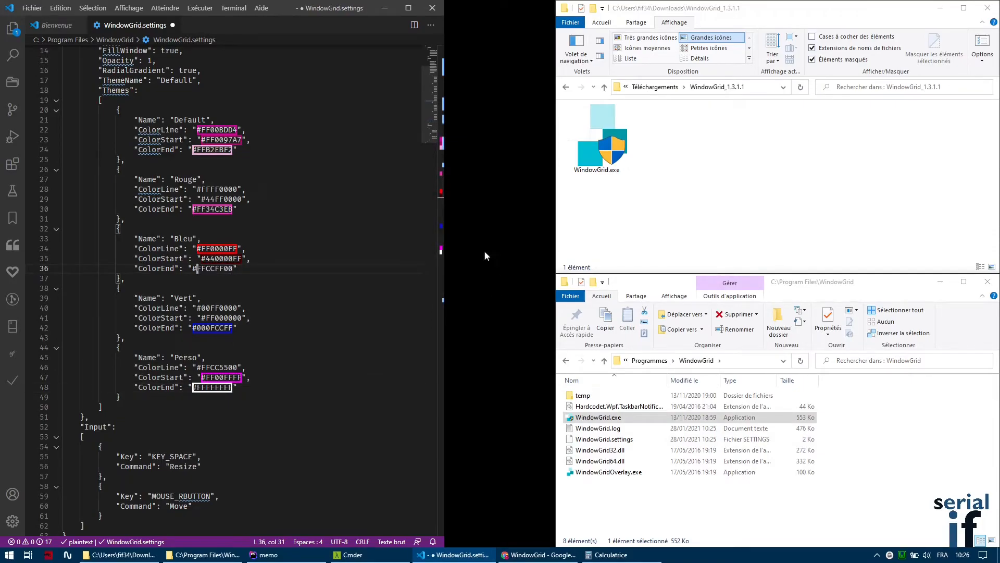
{"action": "left_click", "coordinate": [334, 393]}
{"action": "left_click", "coordinate": [734, 522]}
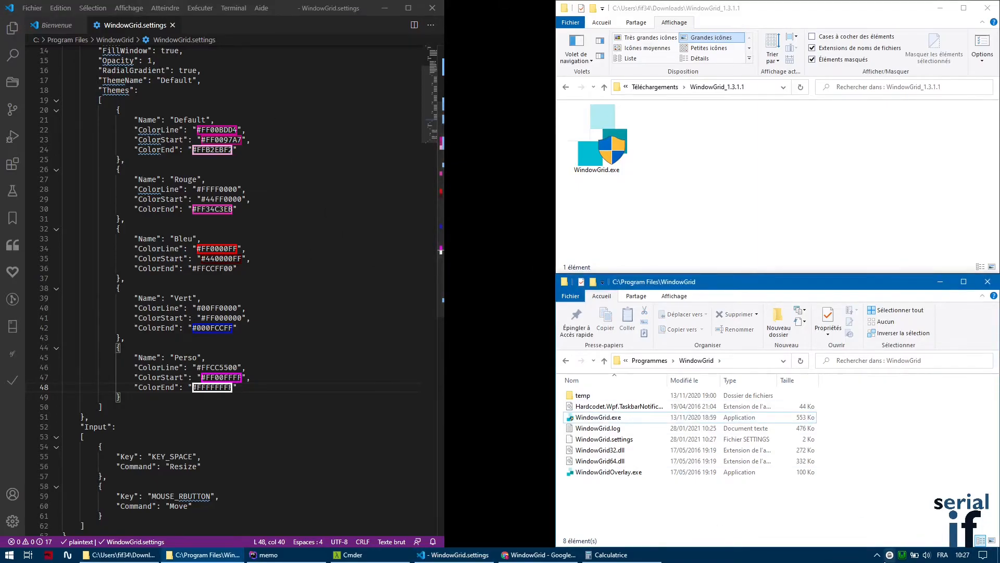
Open the settings window of the running WindowGrid and move it clear of the code editor.
{"action": "left_click", "coordinate": [877, 555]}
{"action": "right_click", "coordinate": [887, 535]}
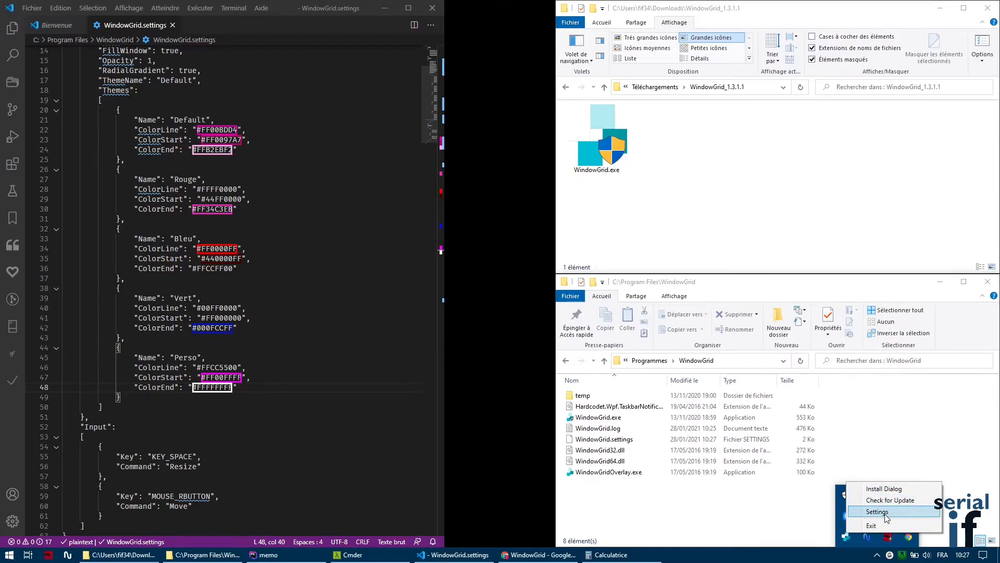
{"action": "left_click", "coordinate": [846, 541]}
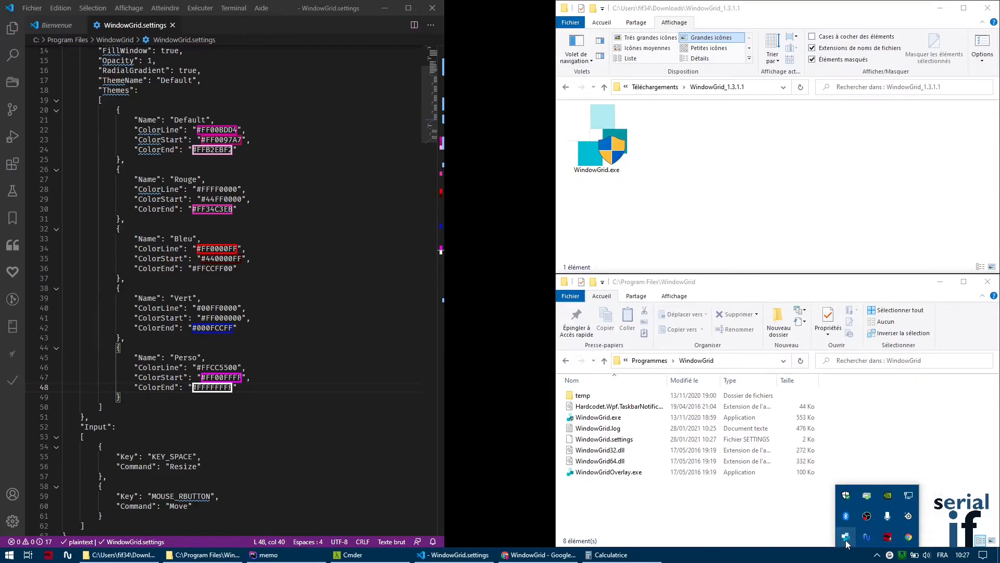
{"action": "right_click", "coordinate": [846, 541]}
{"action": "left_click", "coordinate": [876, 516]}
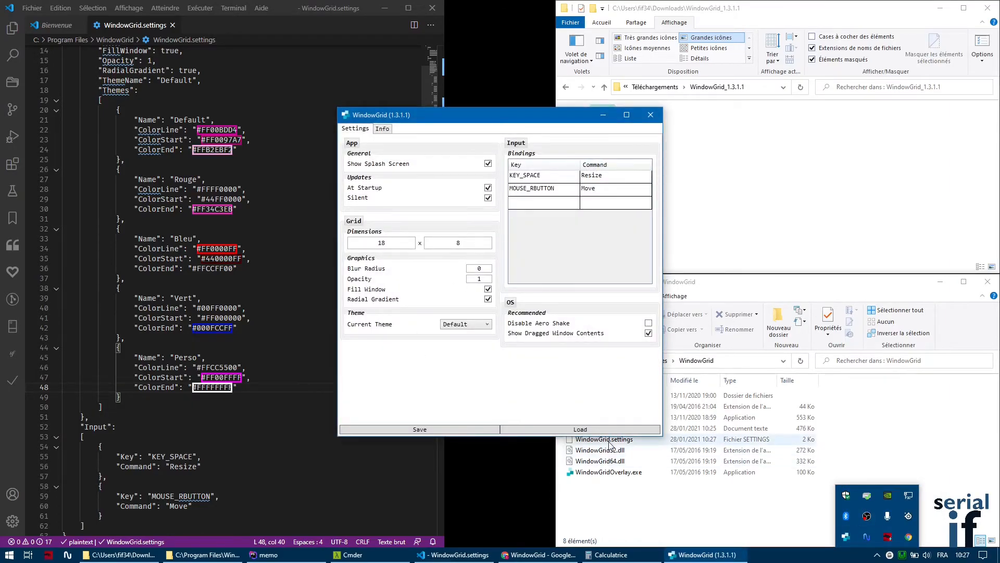
{"action": "mouse_move", "coordinate": [511, 121]}
{"action": "left_mouse_down"}
{"action": "mouse_move", "coordinate": [510, 102]}
{"action": "mouse_move", "coordinate": [510, 116]}
{"action": "left_mouse_up"}
{"action": "left_click_drag", "start_coordinate": [624, 109], "coordinate": [779, 109]}
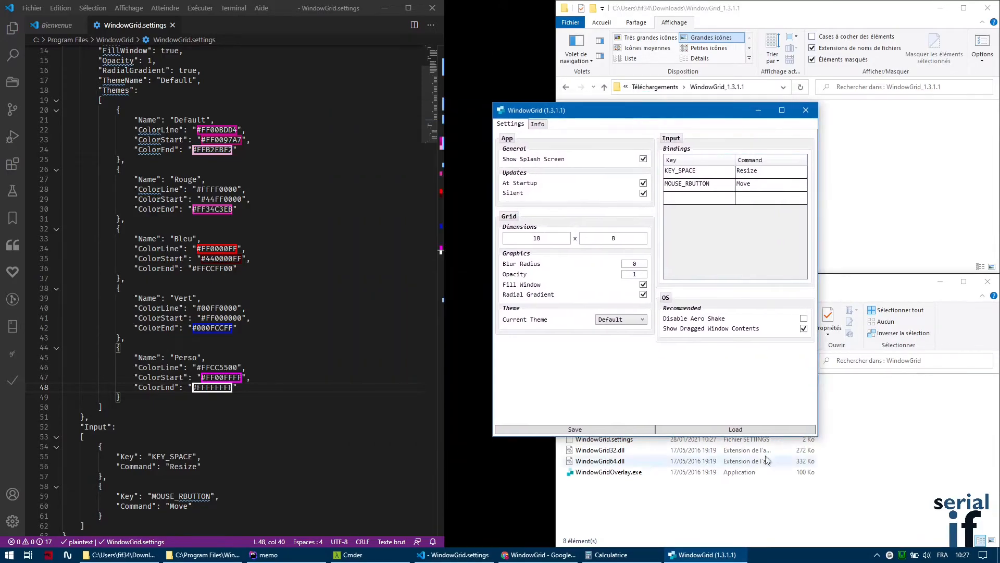
Make Perso the current theme, save it, and move the WindowGrid window on the grid to test its colours.
{"action": "left_click", "coordinate": [610, 320]}
{"action": "left_click", "coordinate": [615, 369]}
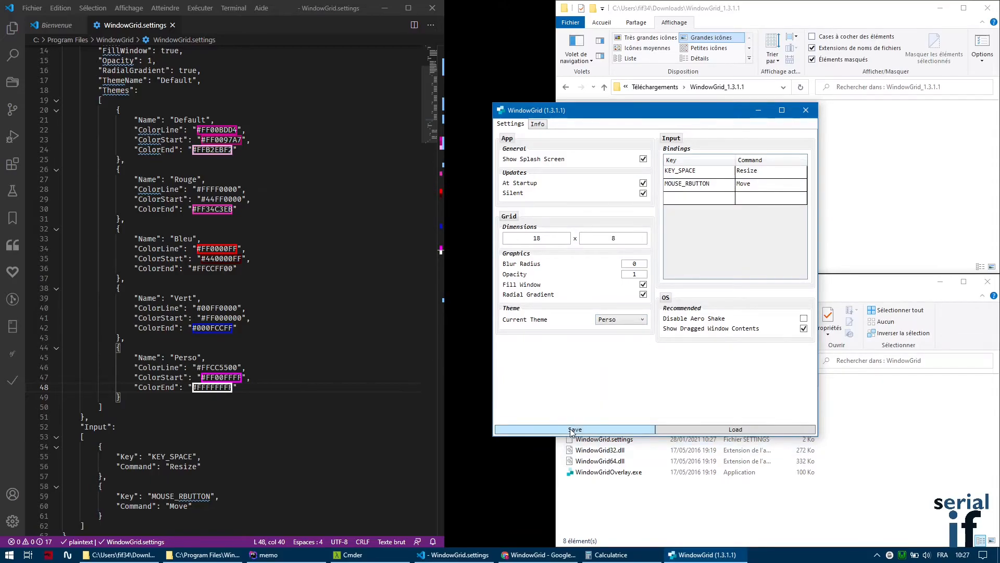
{"action": "left_click_drag", "start_coordinate": [661, 115], "coordinate": [661, 253]}
{"action": "left_click_drag", "start_coordinate": [654, 80], "coordinate": [730, 422]}
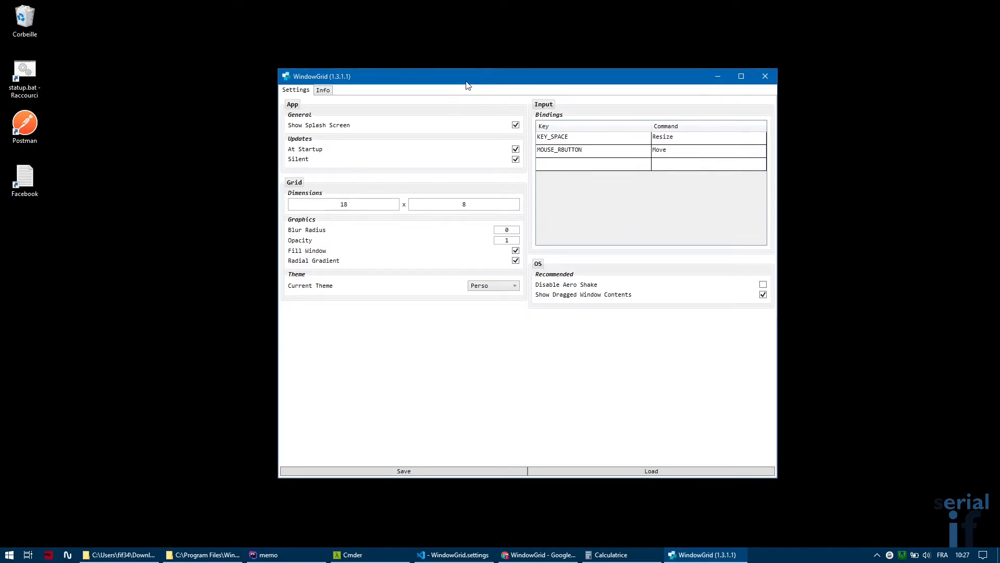
{"action": "left_click_drag", "start_coordinate": [466, 81], "coordinate": [555, 76]}
Bring WindowGrid.settings back up in the code editor and go to the end of the Perso theme's ColorEnd line.
{"action": "left_click", "coordinate": [466, 554]}
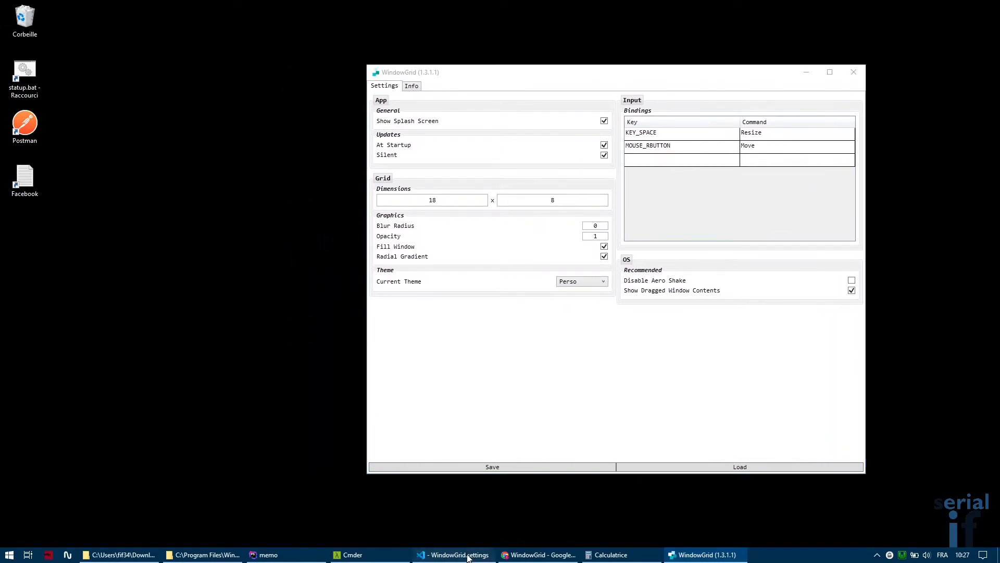
{"action": "left_click", "coordinate": [308, 356]}
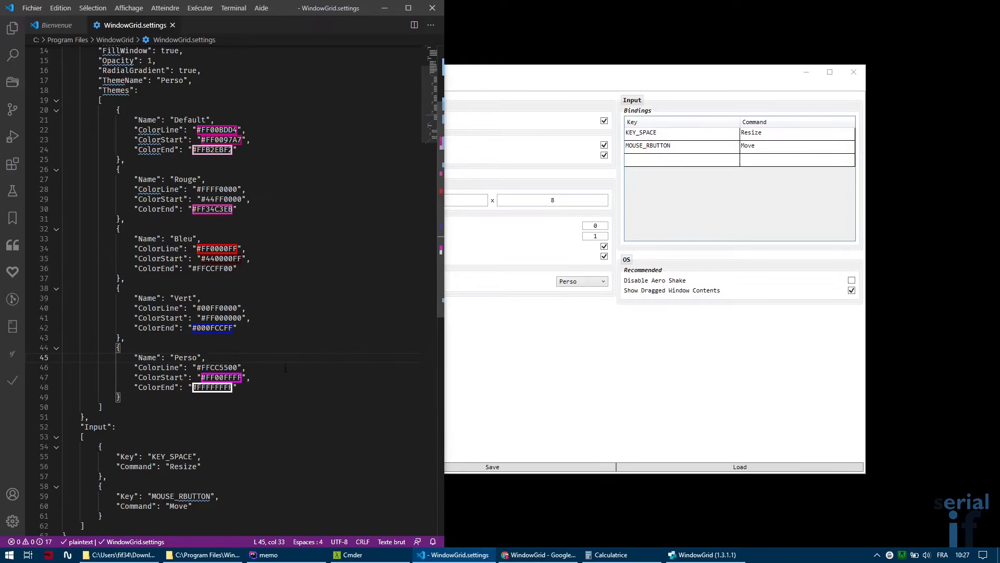
{"action": "left_click", "coordinate": [252, 387]}
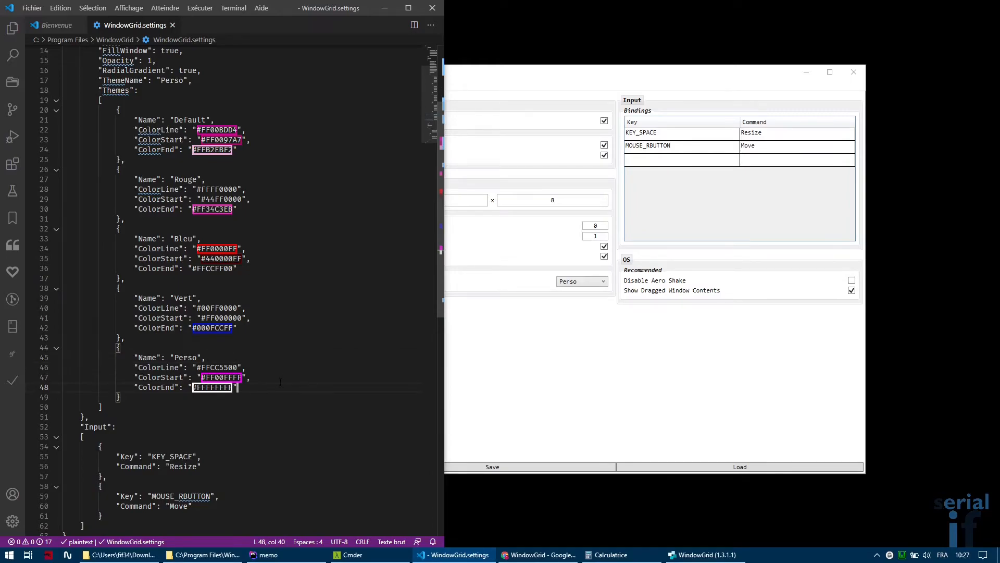
Make Rouge the current theme, save it, and move the WindowGrid window on the grid to test its colours.
{"action": "left_click", "coordinate": [542, 331]}
{"action": "left_click", "coordinate": [576, 282]}
{"action": "left_click", "coordinate": [583, 300]}
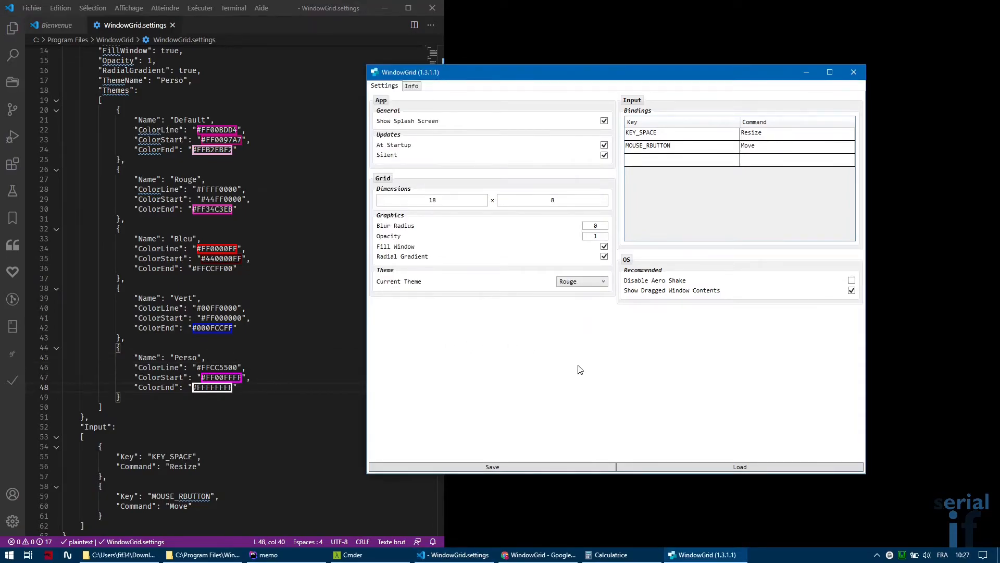
{"action": "left_click_drag", "start_coordinate": [635, 73], "coordinate": [789, 112]}
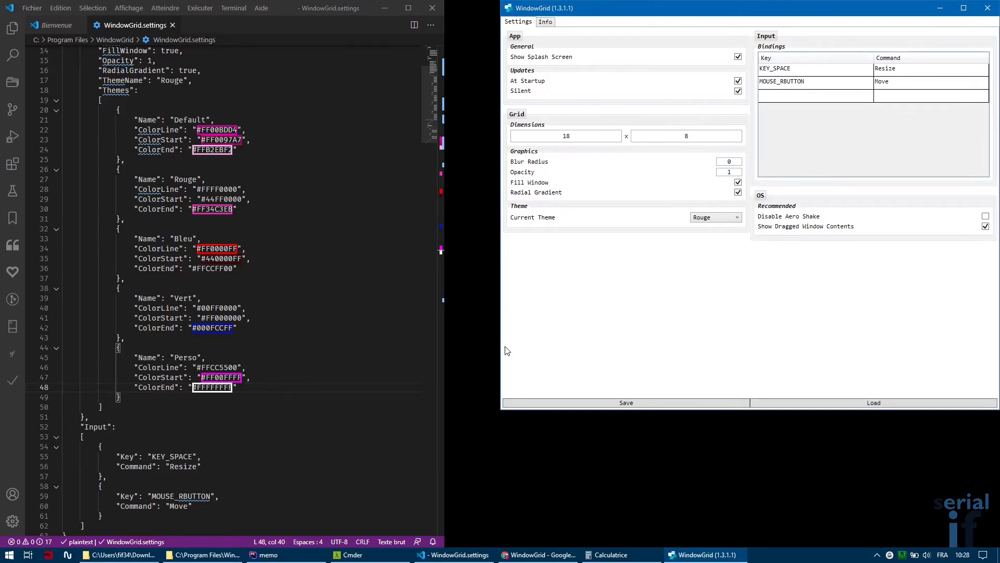
Switch the current theme back to Perso, save it, and test its colours by moving the WindowGrid window on the grid.
{"action": "left_click", "coordinate": [712, 218]}
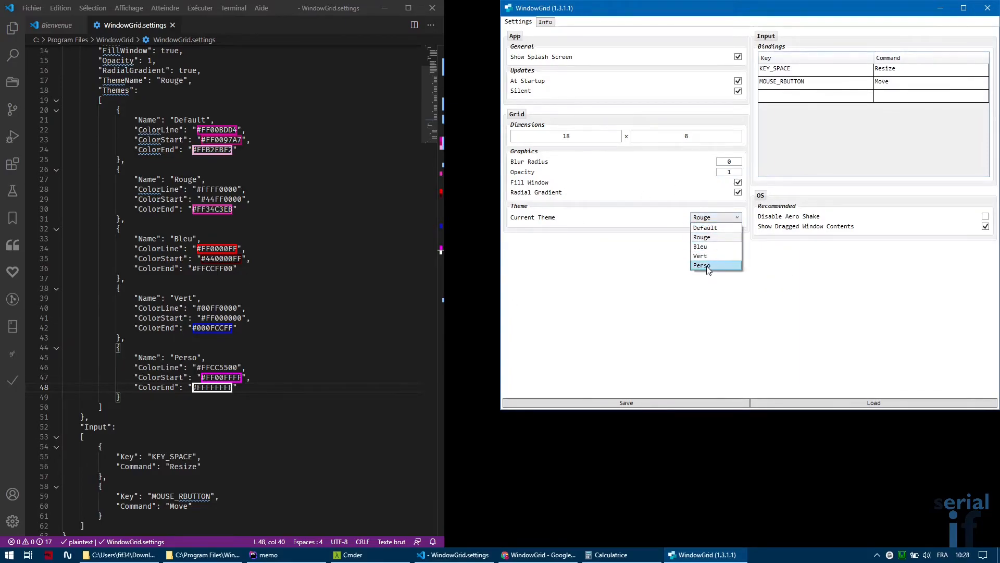
{"action": "left_click", "coordinate": [709, 267]}
{"action": "left_click", "coordinate": [649, 404]}
{"action": "left_click_drag", "start_coordinate": [728, 4], "coordinate": [718, 240]}
Set the Perso theme's ColorStart to #8800FFFF and save the settings file.
{"action": "left_click", "coordinate": [218, 377]}
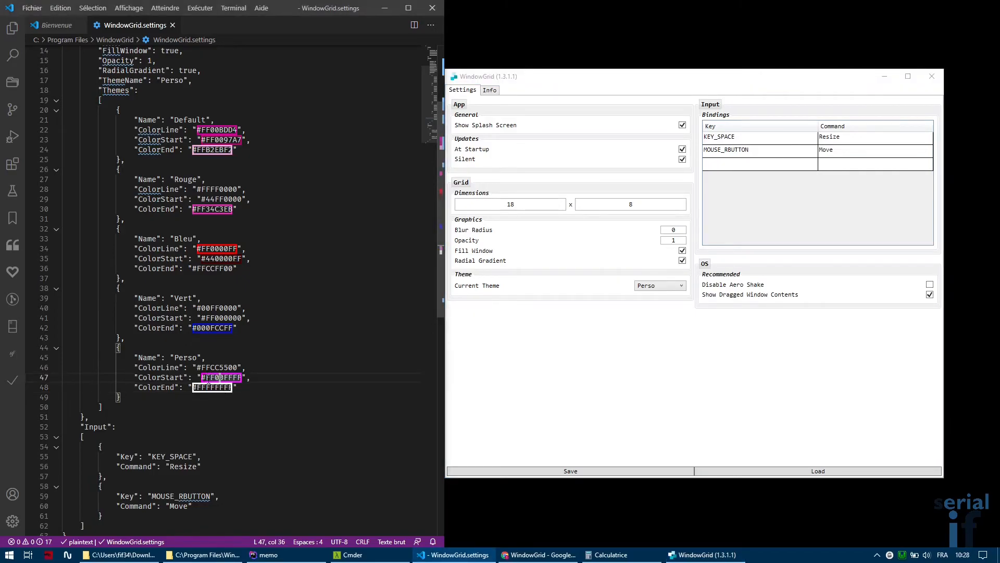
{"action": "key", "text": "Left"}
{"action": "key", "text": "BackSpace"}
{"action": "key", "text": "BackSpace"}
{"action": "type", "text": "88"}
{"action": "key", "text": "ctrl+s"}
Move the WindowGrid window on the grid to test the Perso theme with the #8800FFFF start colour.
{"action": "left_click", "coordinate": [630, 372]}
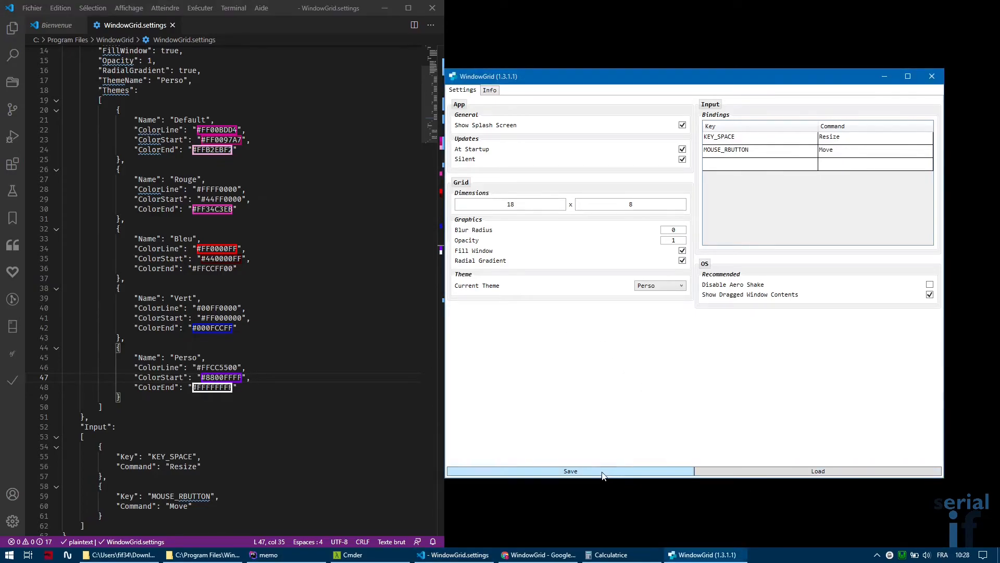
{"action": "left_click", "coordinate": [729, 67]}
{"action": "left_click_drag", "start_coordinate": [720, 78], "coordinate": [649, 268]}
{"action": "right_click", "coordinate": [723, 86]}
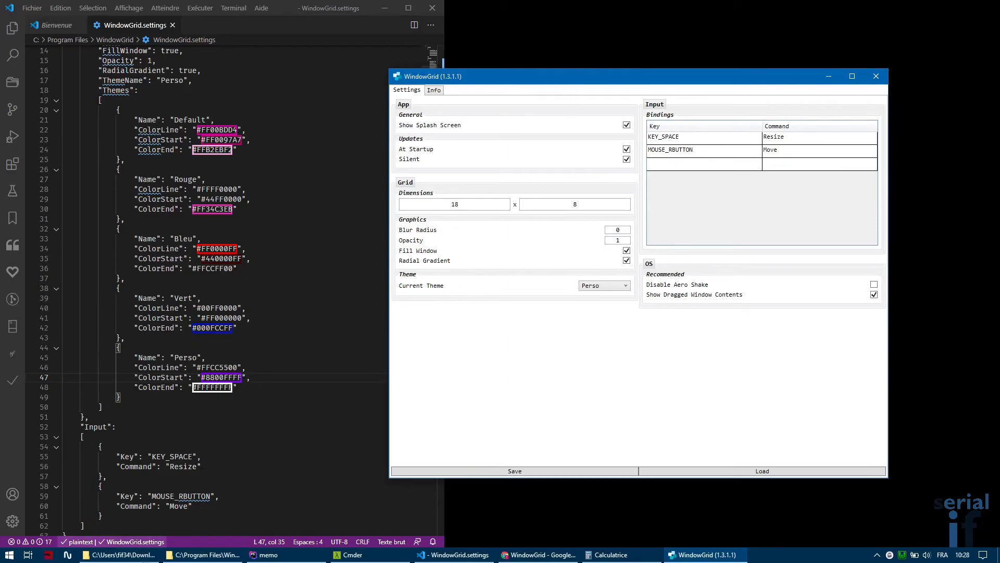
Set the Perso theme's ColorStart to #1100FFFF and save the settings file.
{"action": "left_click", "coordinate": [208, 377]}
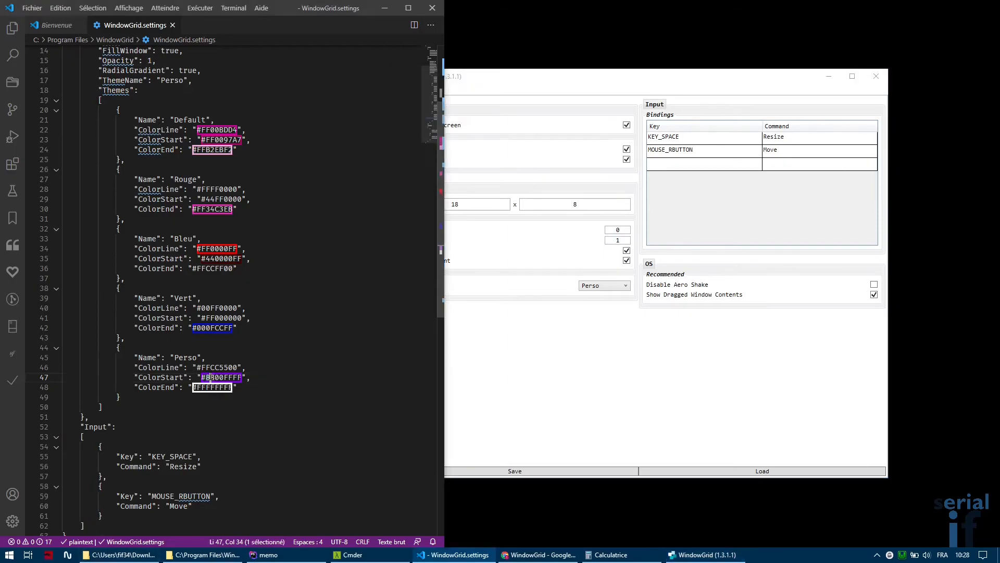
{"action": "left_click_drag", "start_coordinate": [203, 377], "coordinate": [214, 377]}
{"action": "type", "text": "11"}
{"action": "key", "text": "ctrl+s"}
Load the edited settings in WindowGrid and test the new start colour, snapping its window to the desktop's upper-right area.
{"action": "left_click", "coordinate": [723, 468]}
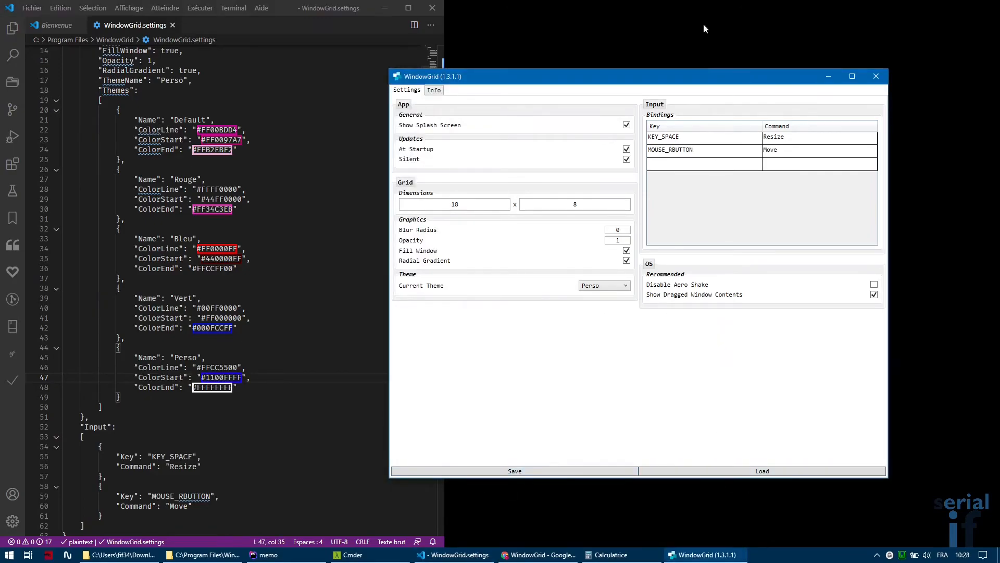
{"action": "right_click", "coordinate": [701, 133]}
{"action": "left_click_drag", "start_coordinate": [644, 77], "coordinate": [656, 262]}
{"action": "left_click_drag", "start_coordinate": [671, 82], "coordinate": [782, 60]}
{"action": "right_click", "coordinate": [744, 65]}
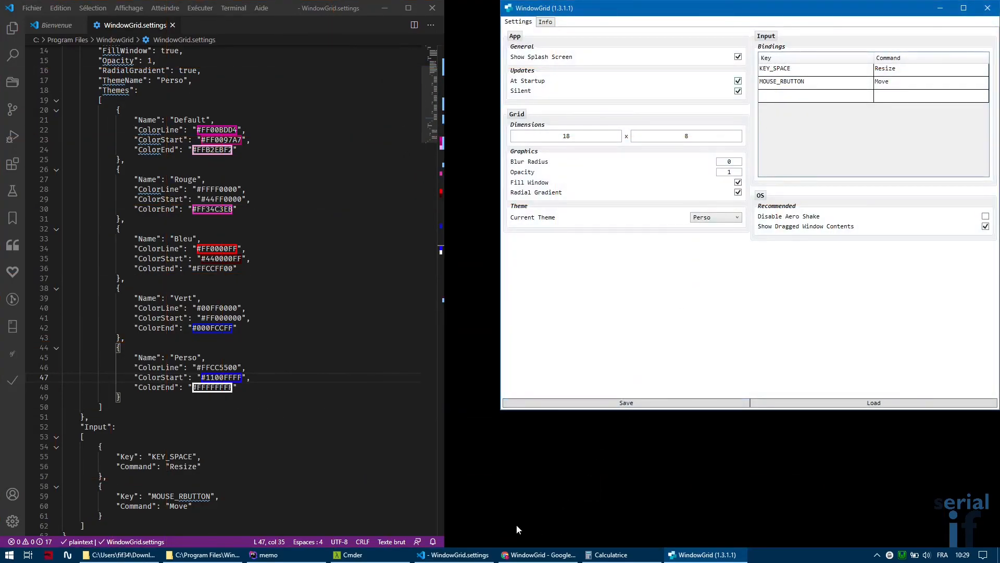
Switch to Cmder, snap its window to the desktop's lower-right area on the grid, and cancel the multi-line paste.
{"action": "left_click", "coordinate": [352, 554]}
{"action": "left_click_drag", "start_coordinate": [369, 123], "coordinate": [780, 367]}
{"action": "right_click", "coordinate": [707, 264]}
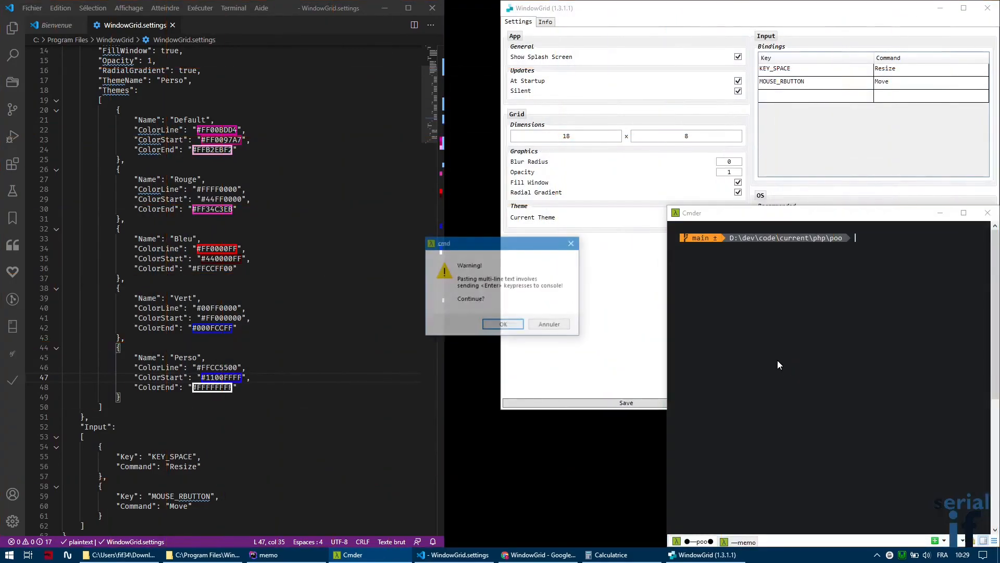
{"action": "left_click", "coordinate": [551, 324]}
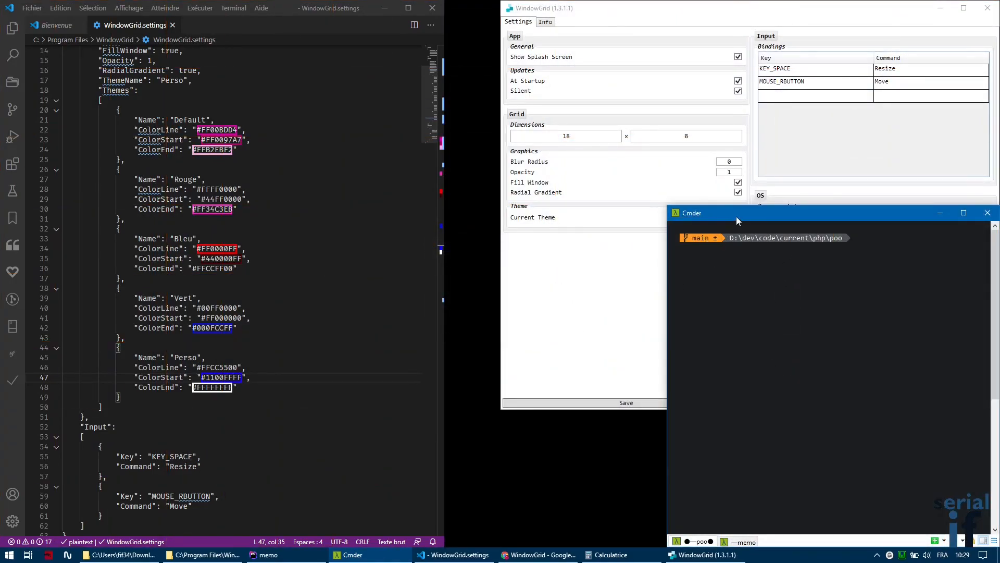
Reduce the heights of the Cmder and WindowGrid windows to separate them, and snap Cmder to the lower-right grid cells again.
{"action": "left_click_drag", "start_coordinate": [667, 206], "coordinate": [671, 311]}
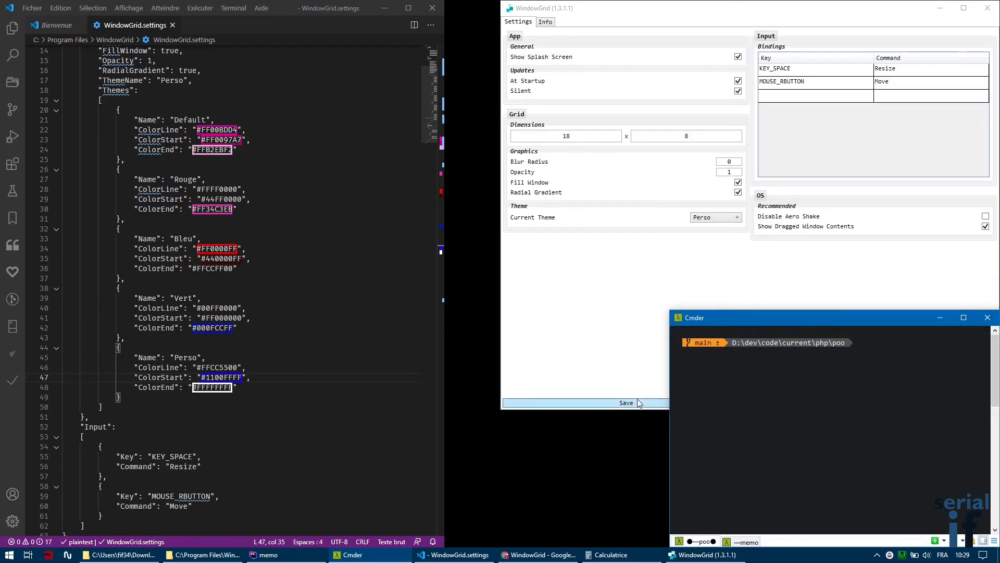
{"action": "left_click_drag", "start_coordinate": [643, 410], "coordinate": [648, 305]}
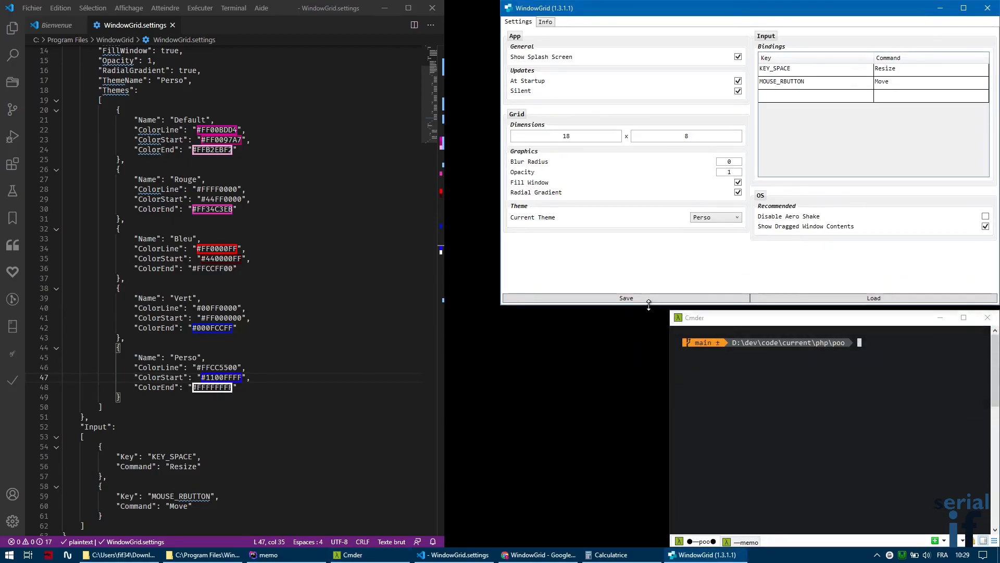
{"action": "left_click_drag", "start_coordinate": [738, 319], "coordinate": [815, 372]}
{"action": "right_click", "coordinate": [733, 324]}
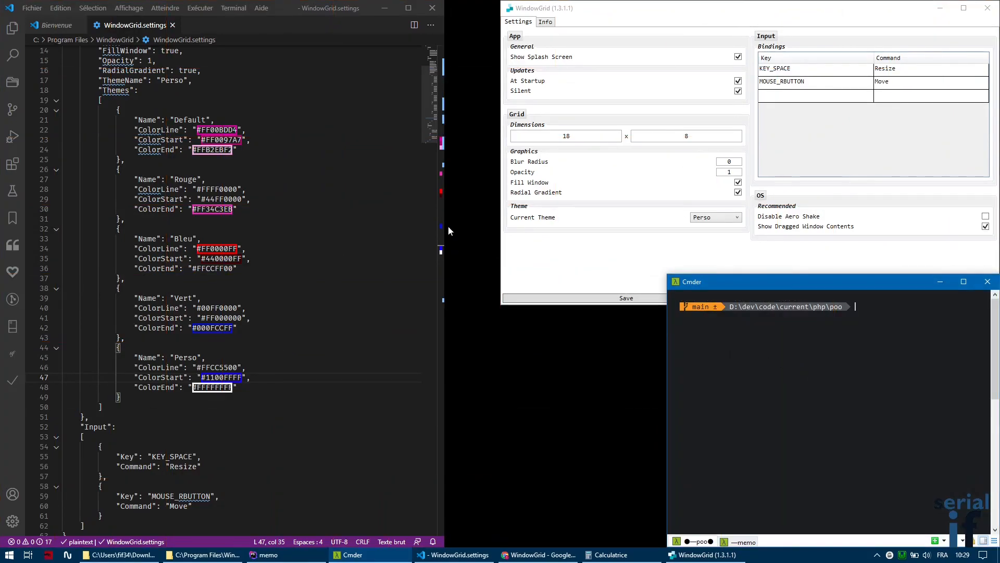